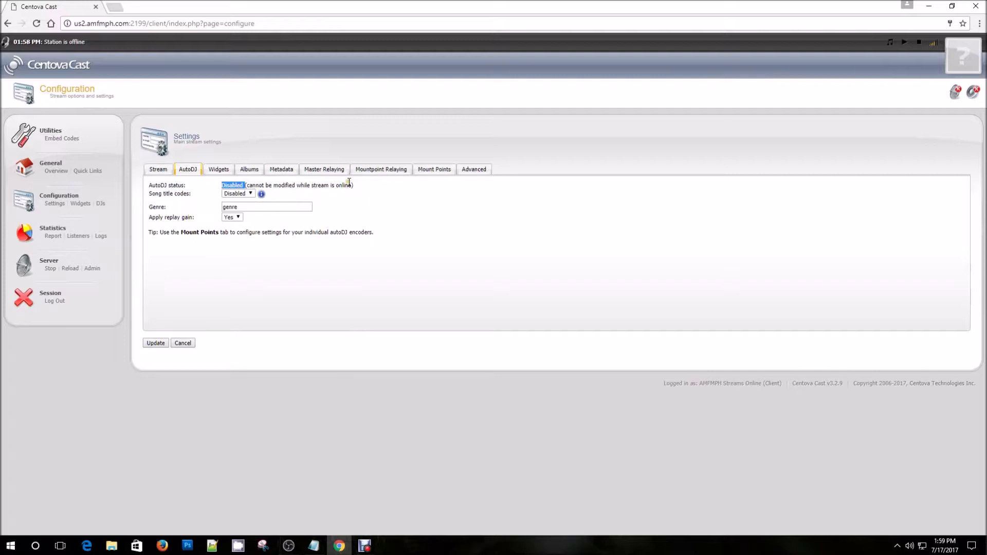
Stop the streaming server, then set the AutoDJ status to Enabled in the stream settings and save the configuration.
{"action": "left_click", "coordinate": [49, 268]}
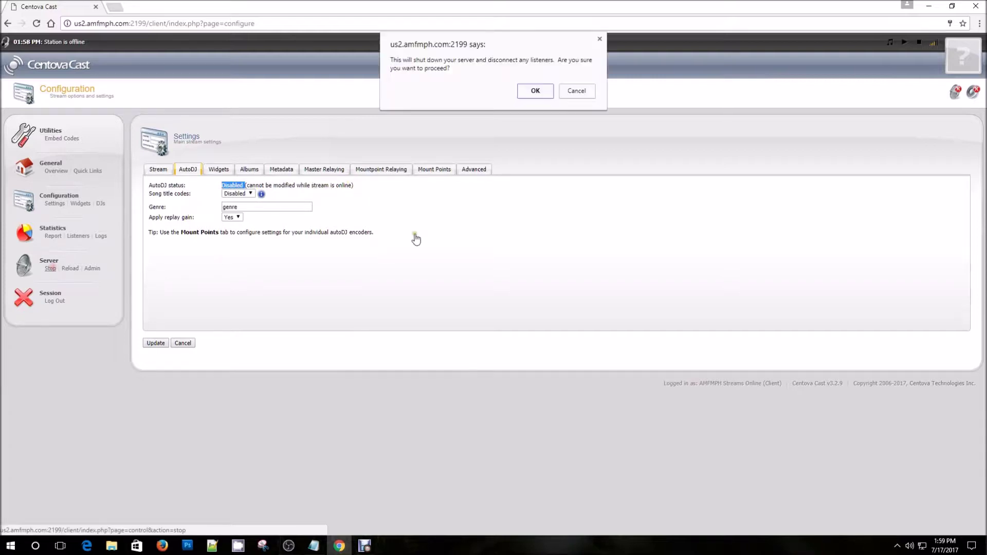
{"action": "left_click", "coordinate": [538, 89]}
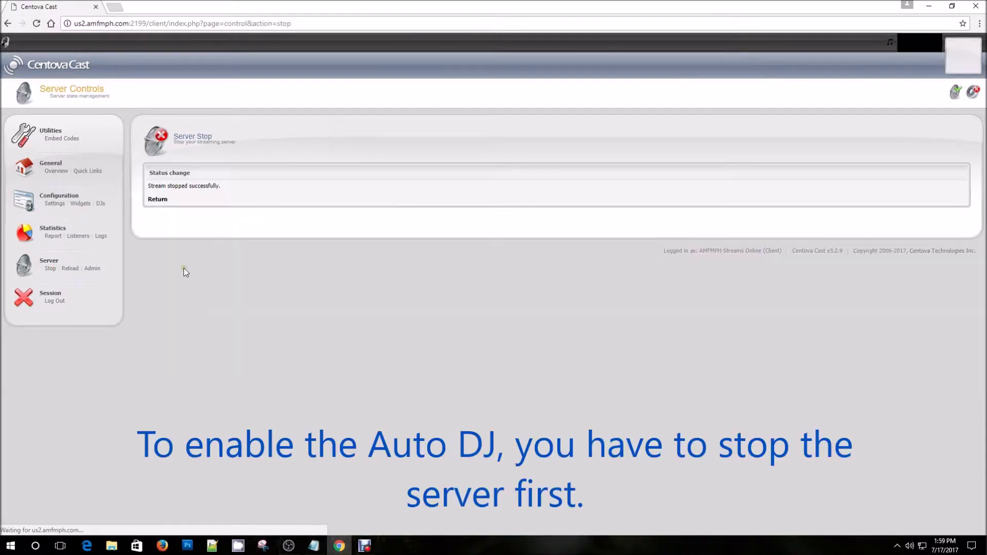
{"action": "left_click", "coordinate": [54, 203]}
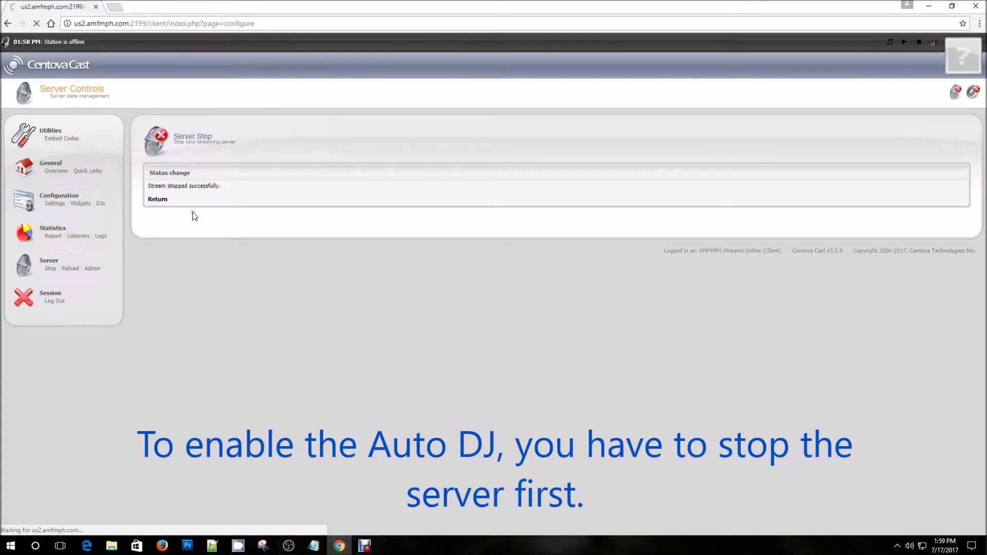
{"action": "left_click", "coordinate": [188, 170]}
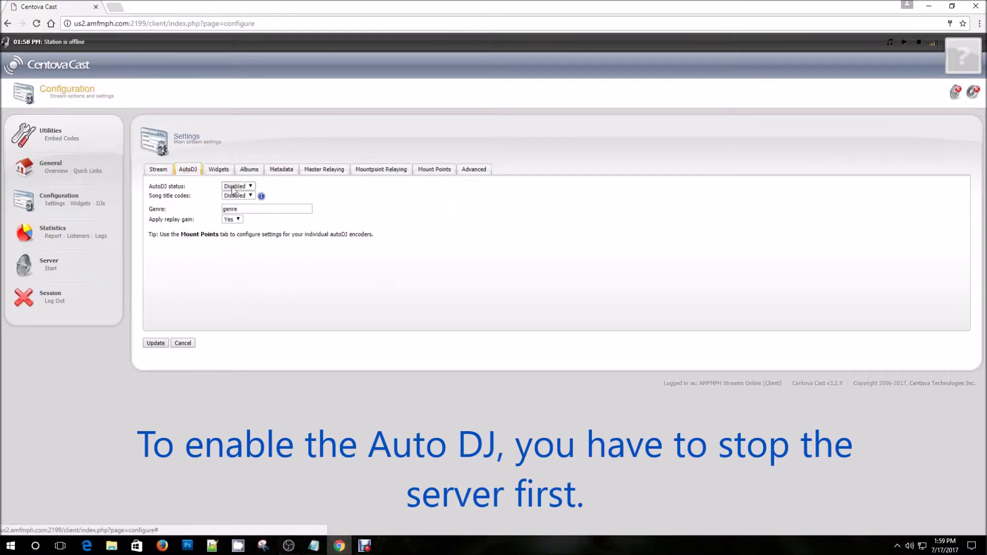
{"action": "left_click_drag", "start_coordinate": [188, 190], "coordinate": [154, 193]}
{"action": "left_click", "coordinate": [238, 186]}
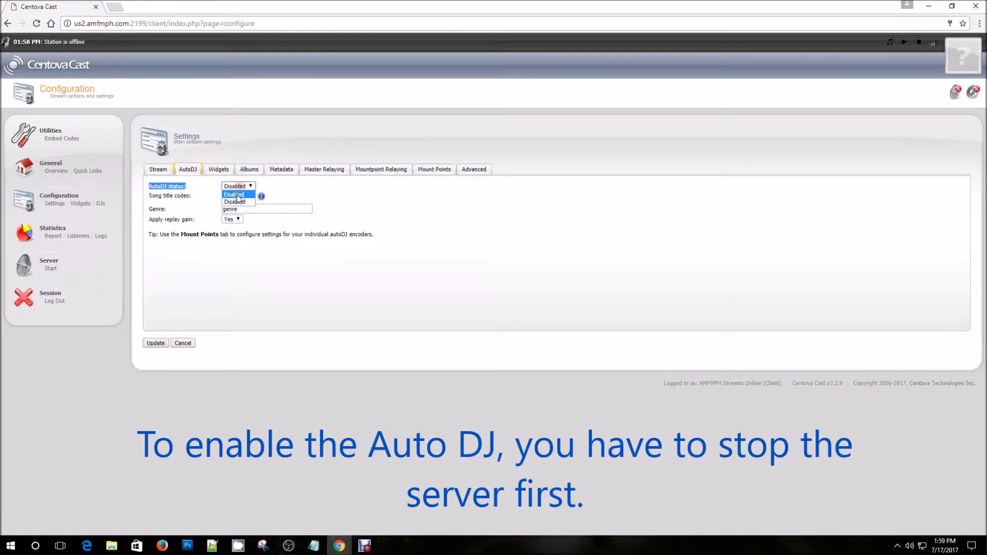
{"action": "left_click", "coordinate": [226, 220]}
{"action": "left_click", "coordinate": [155, 343]}
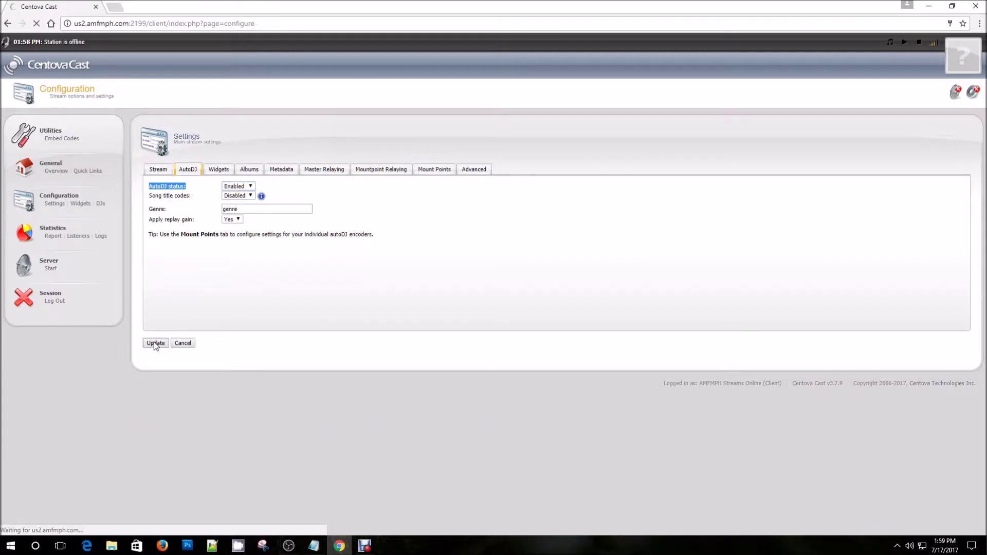
Open the AutoDJ file manager and create a folder named Disco inside the media folder.
{"action": "left_click", "coordinate": [101, 301]}
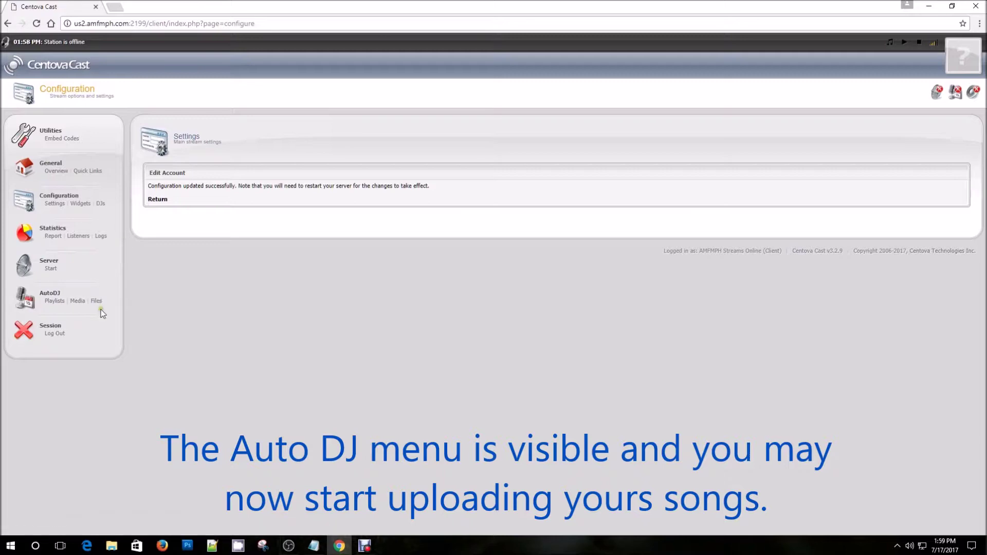
{"action": "left_click", "coordinate": [98, 302]}
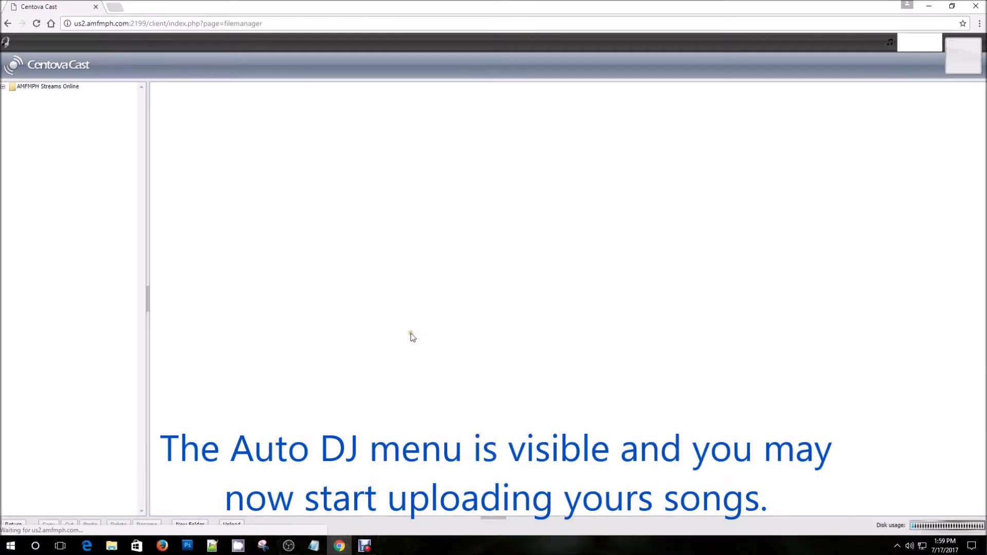
{"action": "left_click", "coordinate": [190, 524]}
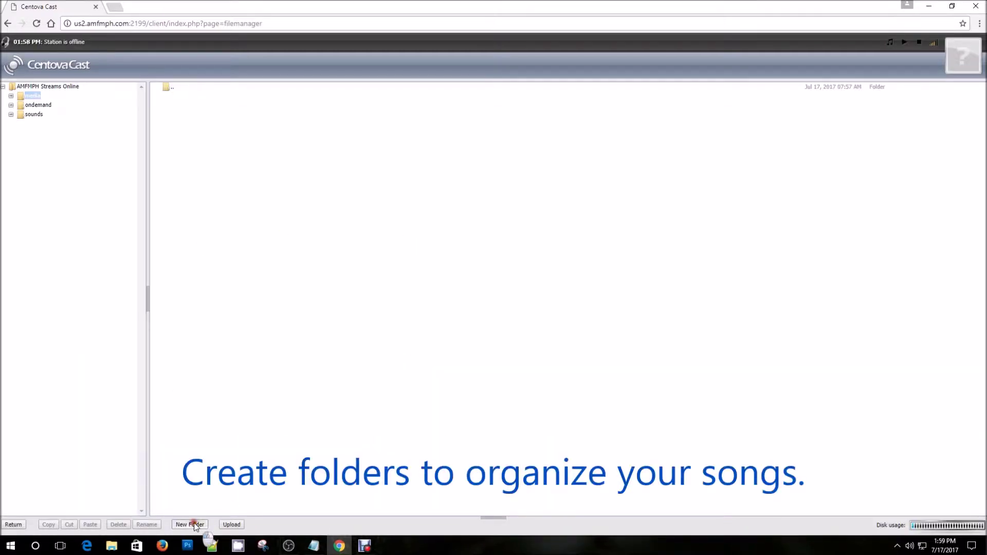
{"action": "left_click", "coordinate": [470, 222]}
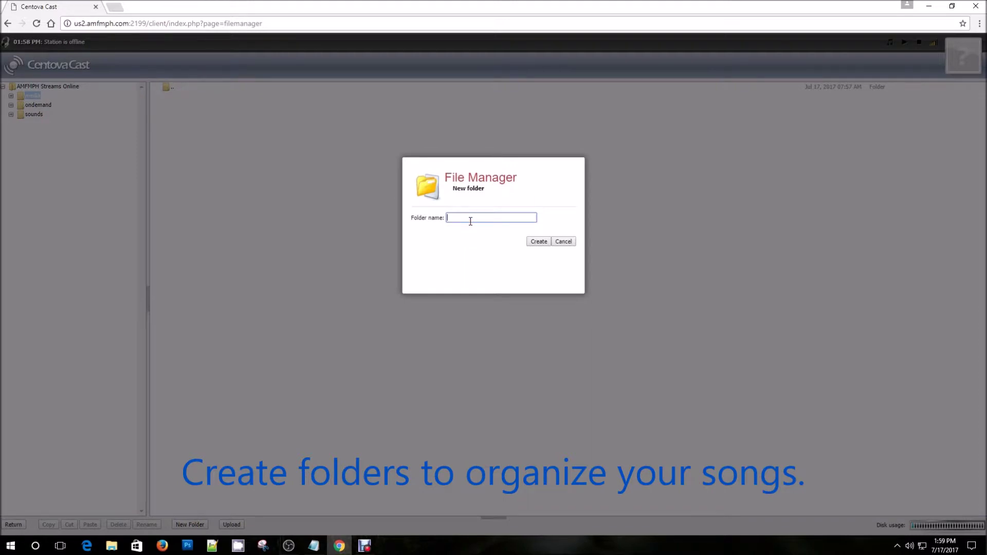
{"action": "left_click", "coordinate": [549, 242]}
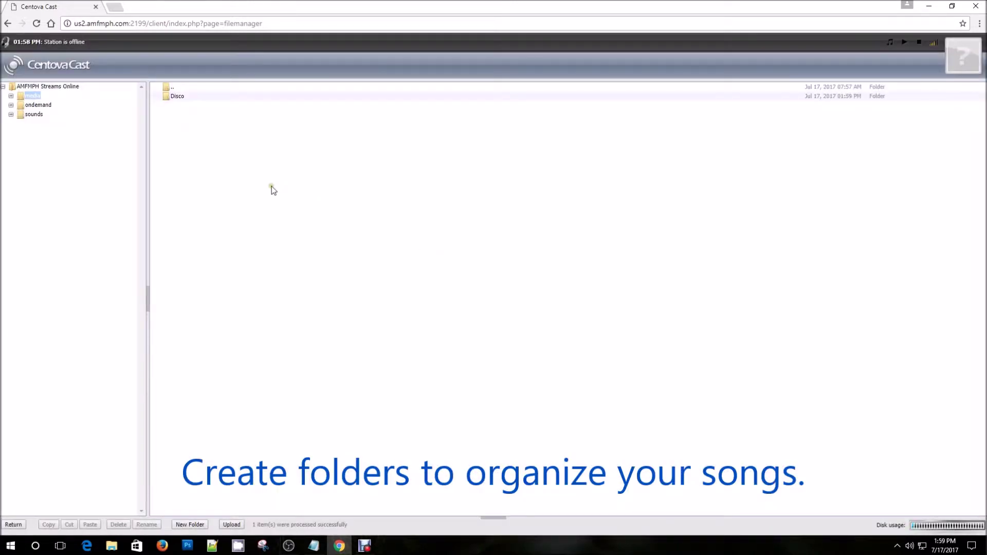
Create two more folders named Love Songs and Station ID inside the media folder.
{"action": "left_click", "coordinate": [200, 524]}
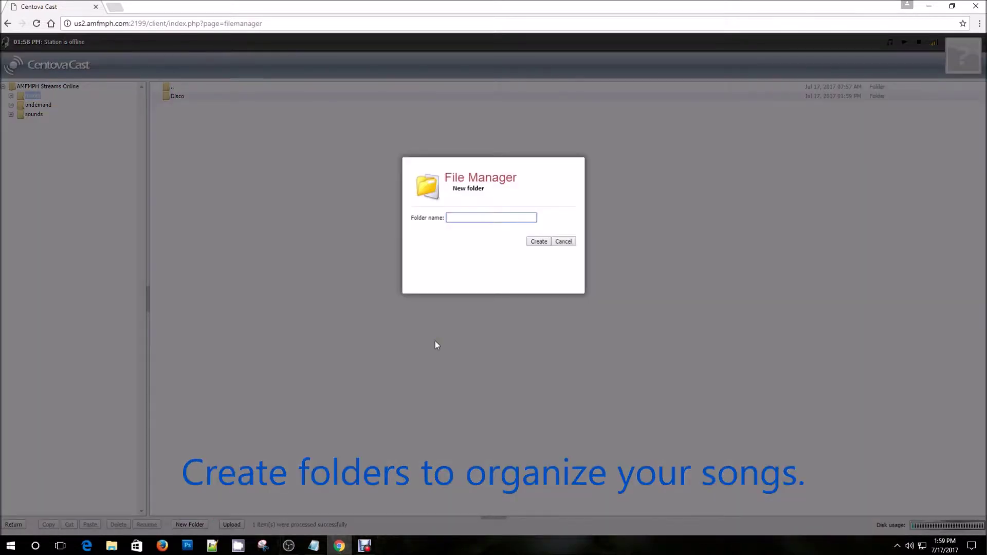
{"action": "type", "text": "Love Songs"}
{"action": "left_click", "coordinate": [538, 242]}
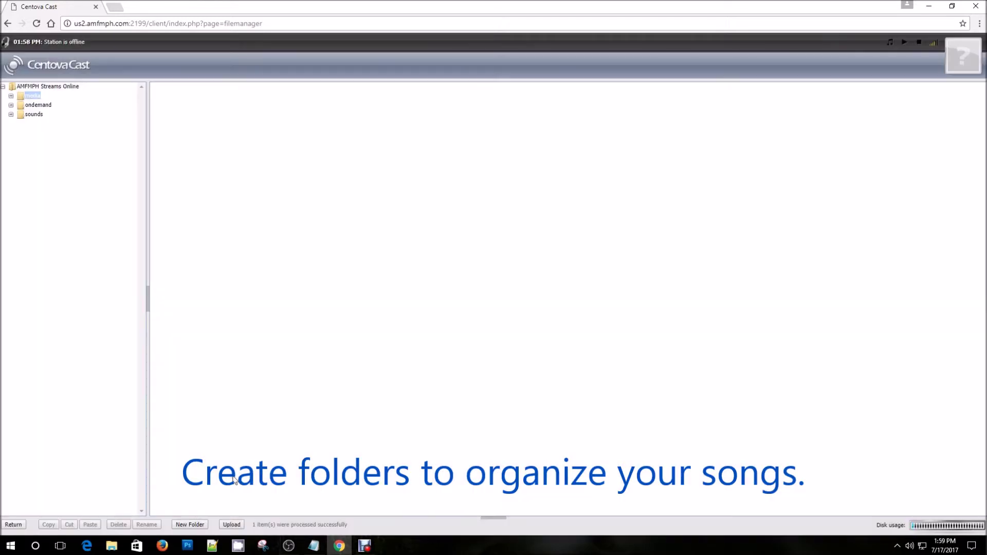
{"action": "left_click", "coordinate": [193, 525]}
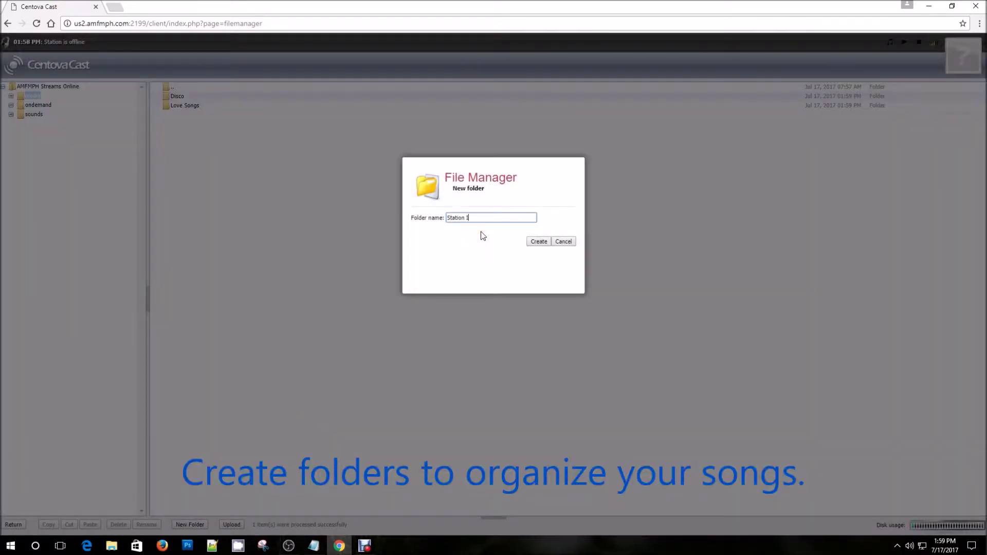
{"action": "left_click", "coordinate": [538, 241]}
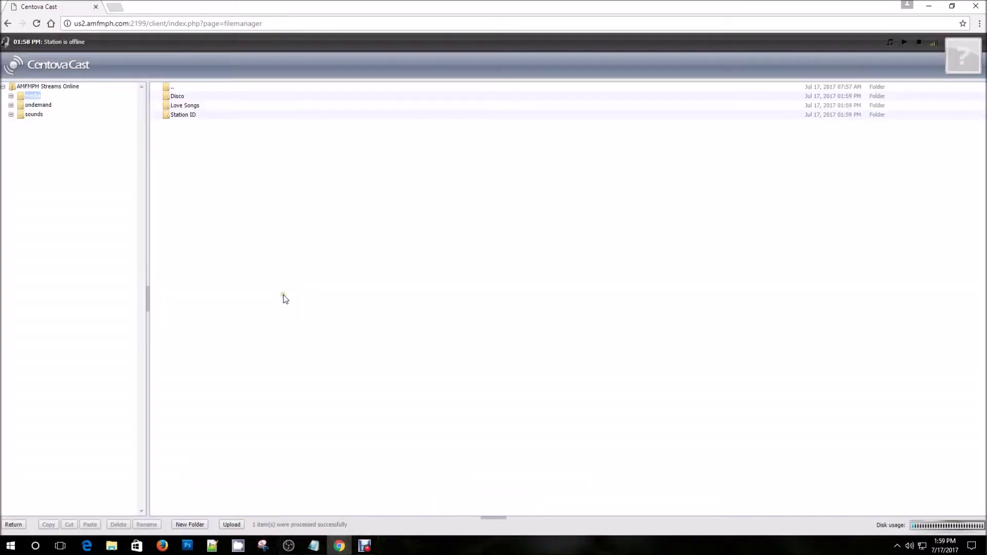
Upload all five songs from the computer's Disco folder into the station's Disco folder.
{"action": "left_click", "coordinate": [190, 97]}
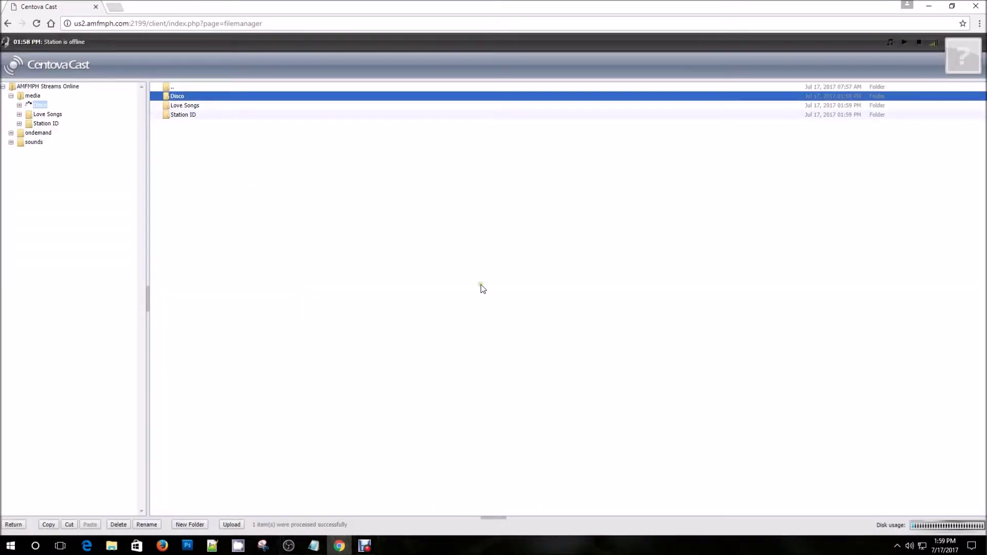
{"action": "left_click", "coordinate": [230, 524]}
{"action": "left_click", "coordinate": [591, 187]}
{"action": "left_click_drag", "start_coordinate": [226, 144], "coordinate": [88, 67]}
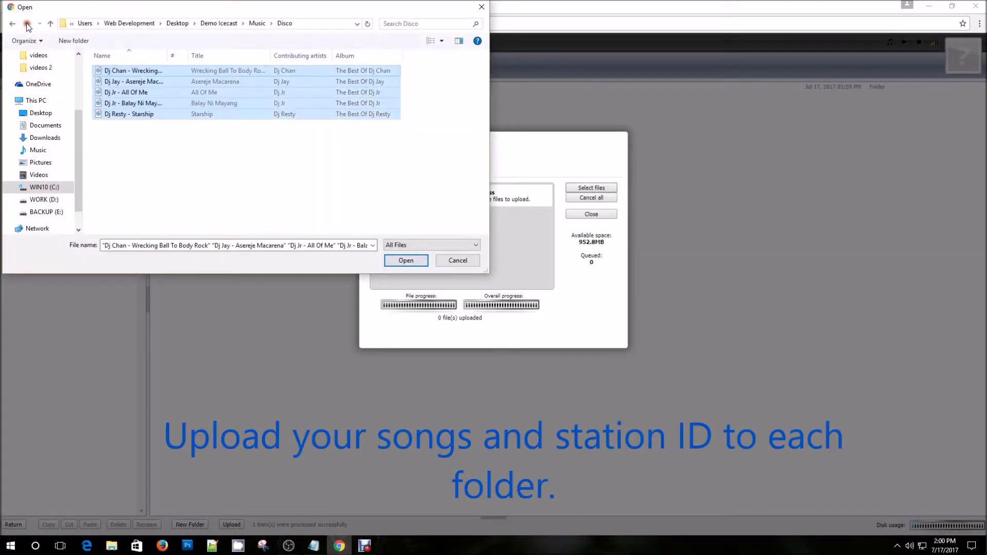
{"action": "left_click", "coordinate": [406, 260]}
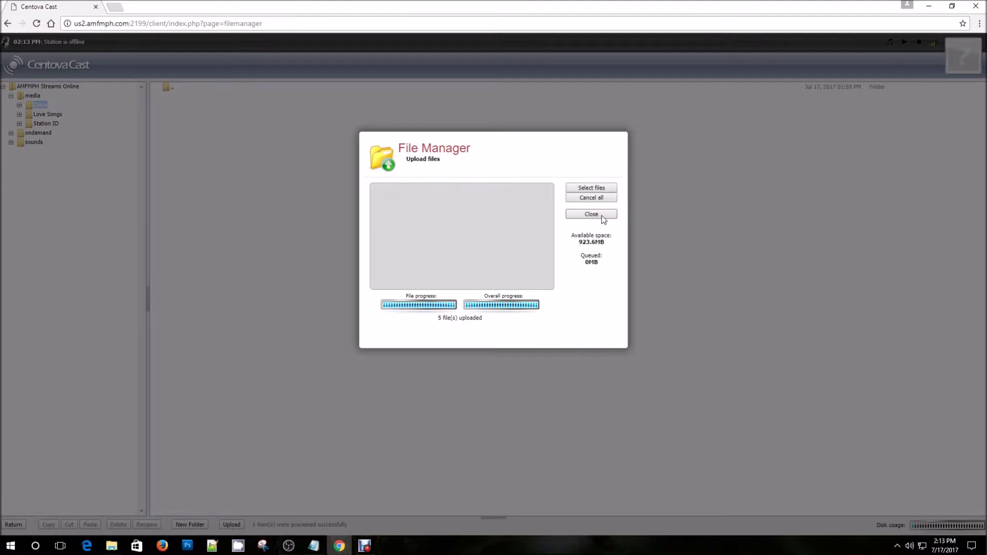
{"action": "left_click", "coordinate": [591, 214]}
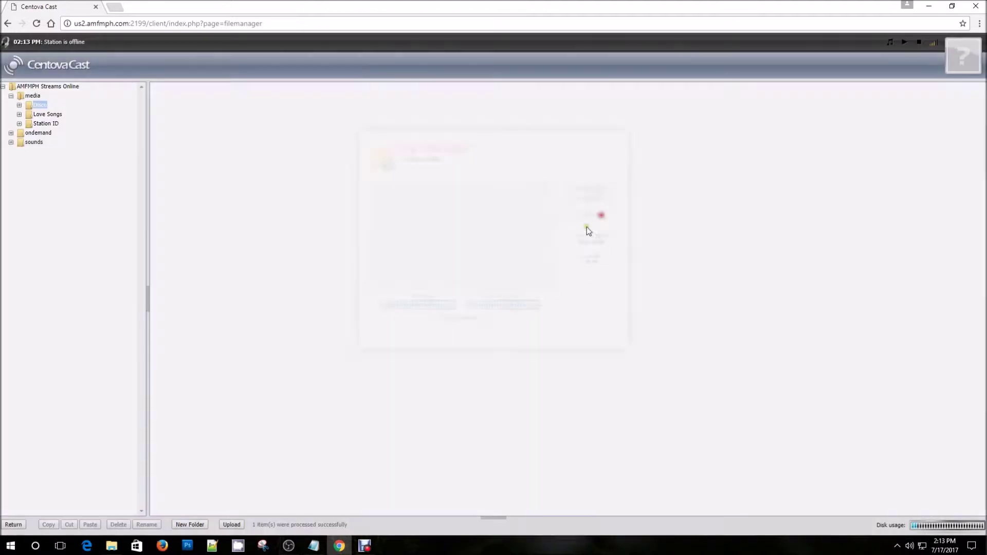
Upload all five songs from the computer's Love Songs folder into the station's Love Songs folder.
{"action": "left_click", "coordinate": [49, 114]}
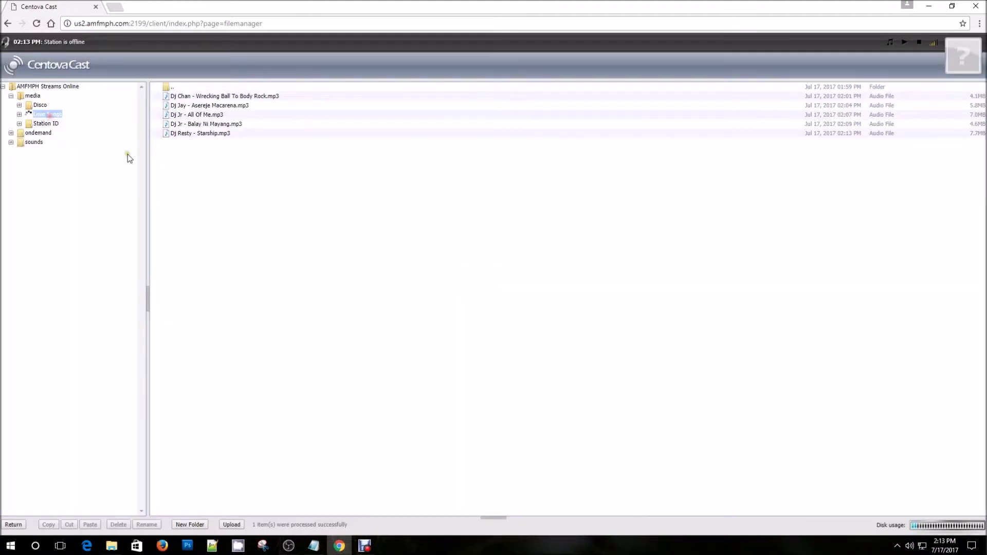
{"action": "left_click", "coordinate": [231, 524]}
{"action": "left_click", "coordinate": [589, 189]}
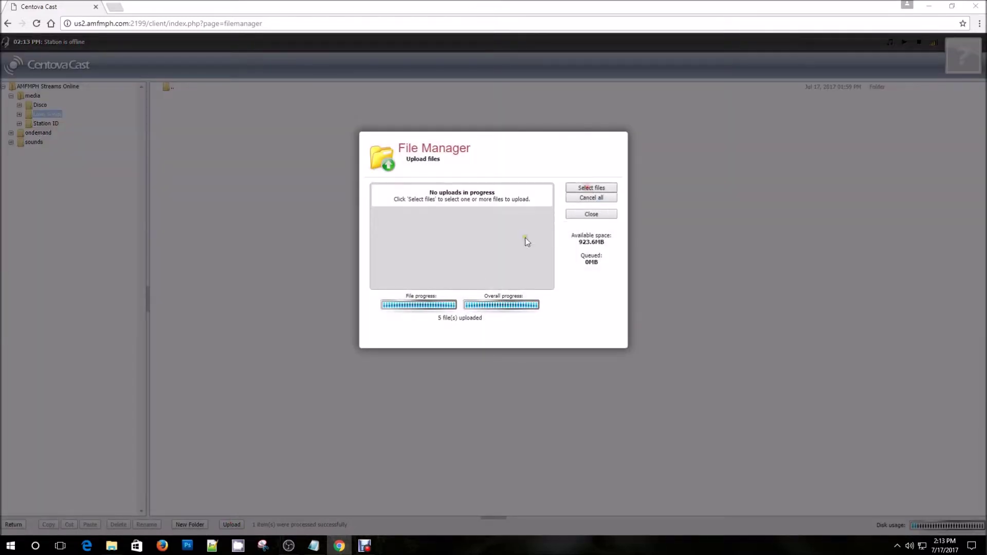
{"action": "left_click", "coordinate": [252, 24]}
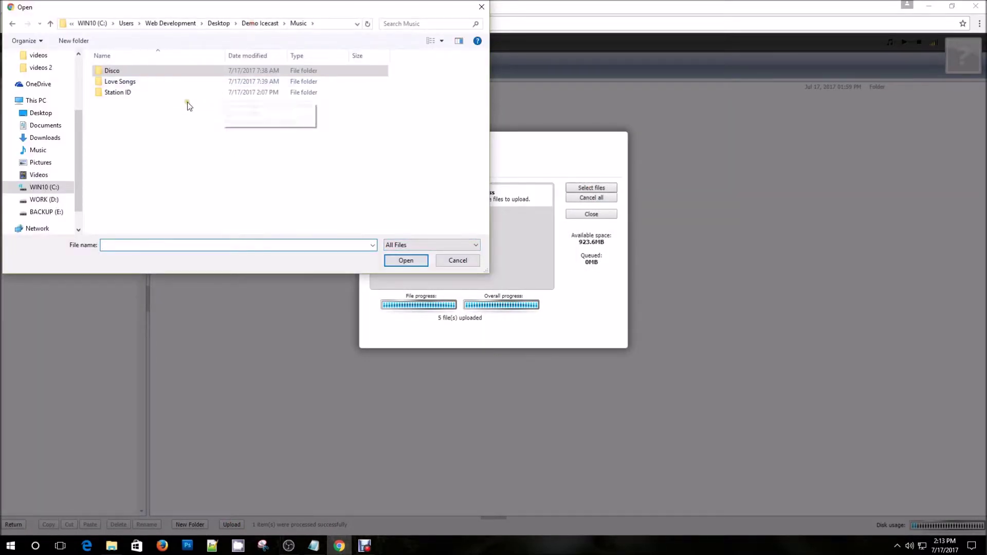
{"action": "double_click", "coordinate": [131, 82]}
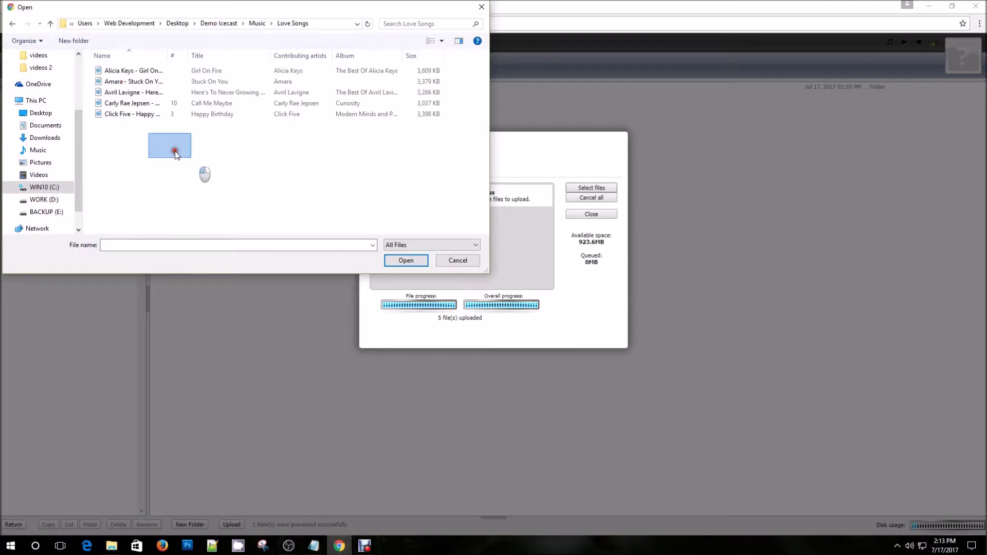
{"action": "left_click_drag", "start_coordinate": [190, 155], "coordinate": [72, 37]}
{"action": "left_click", "coordinate": [406, 261]}
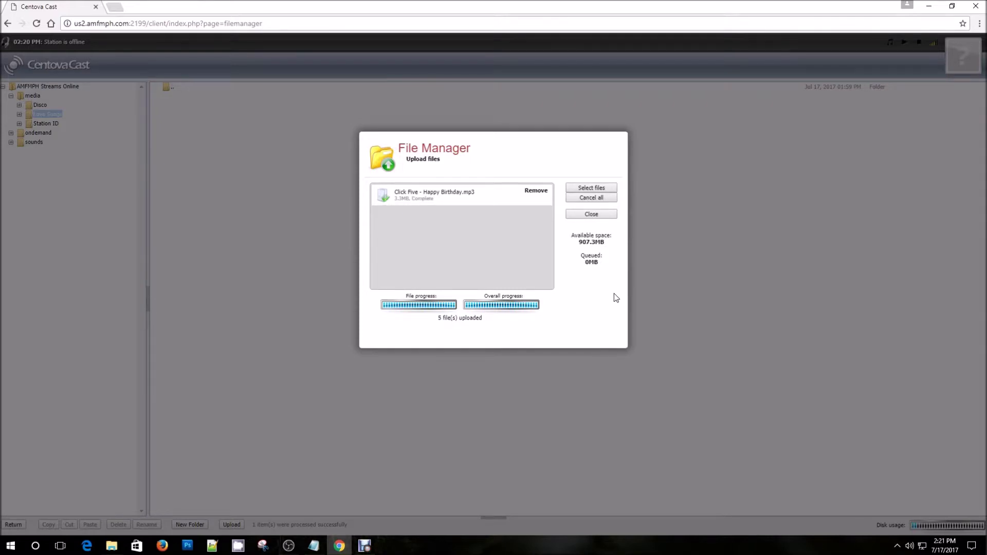
{"action": "left_click", "coordinate": [602, 216]}
Upload both files from the computer's Station ID folder into the station's Station ID folder, and check the media folders.
{"action": "left_click", "coordinate": [47, 123]}
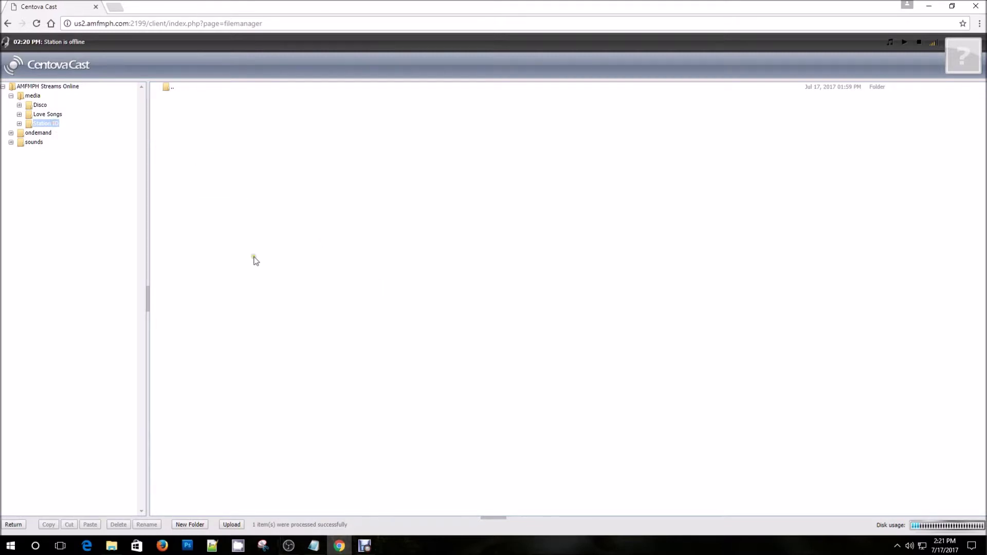
{"action": "left_click", "coordinate": [234, 525]}
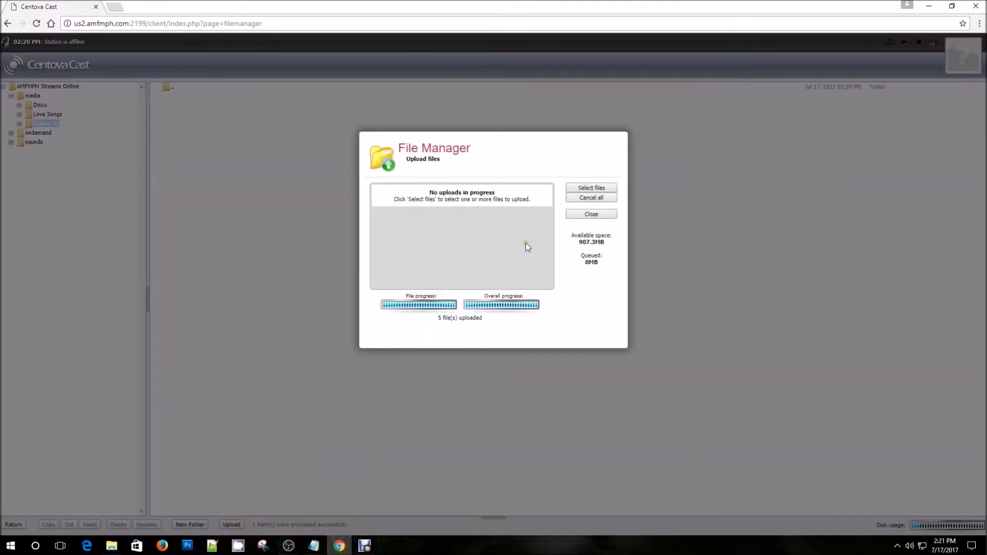
{"action": "left_click", "coordinate": [585, 186]}
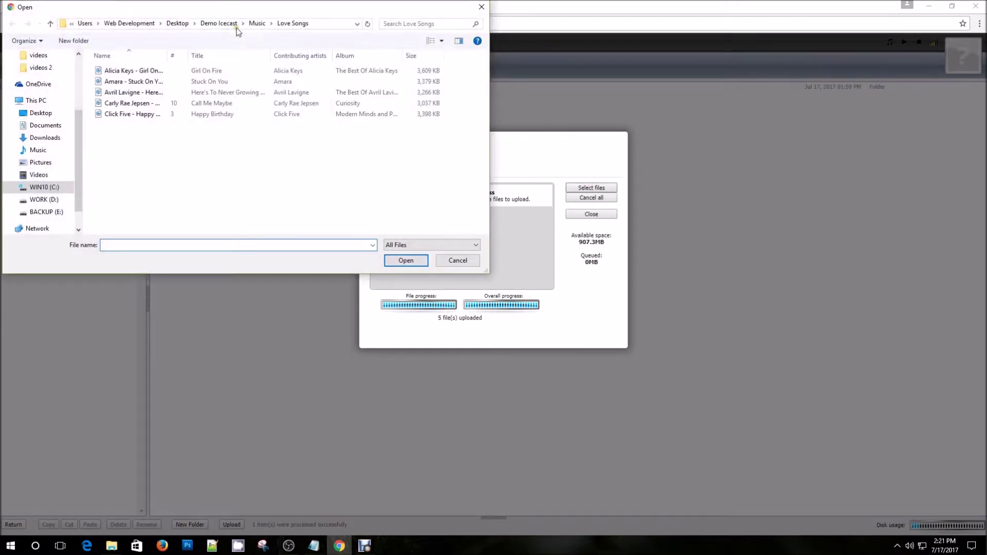
{"action": "left_click", "coordinate": [261, 24]}
{"action": "double_click", "coordinate": [108, 93]}
{"action": "left_click_drag", "start_coordinate": [244, 154], "coordinate": [85, 63]}
{"action": "left_click", "coordinate": [387, 266]}
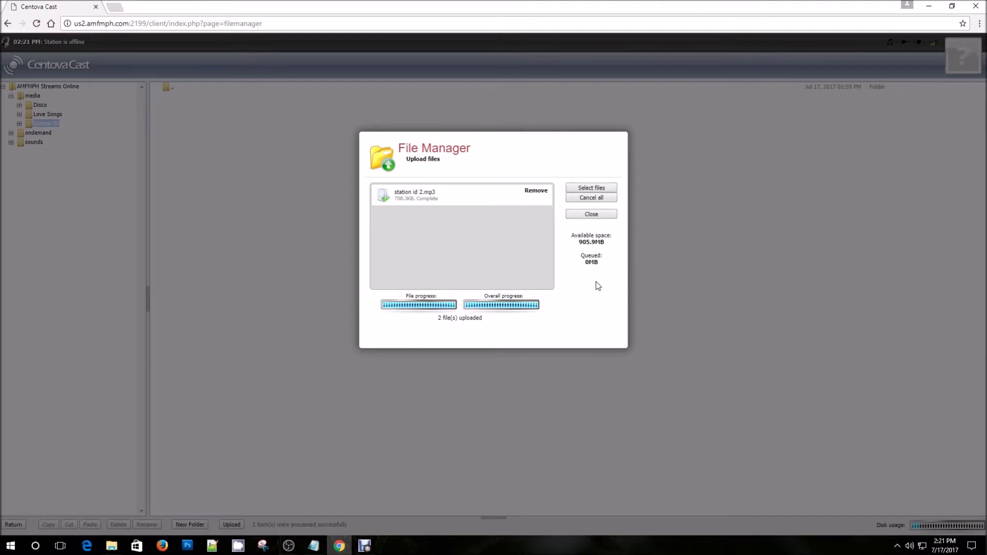
{"action": "left_click", "coordinate": [600, 213]}
{"action": "left_click", "coordinate": [45, 114]}
{"action": "left_click", "coordinate": [52, 125]}
{"action": "left_click", "coordinate": [30, 95]}
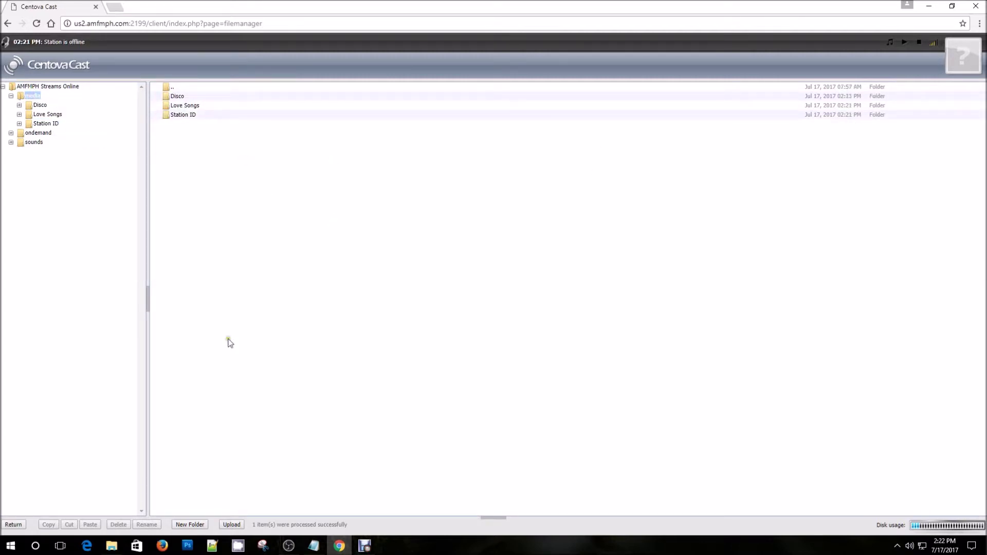
Leave the file manager and change the title of the General Rotation playlist to Love Songs in its settings.
{"action": "left_click", "coordinate": [15, 525]}
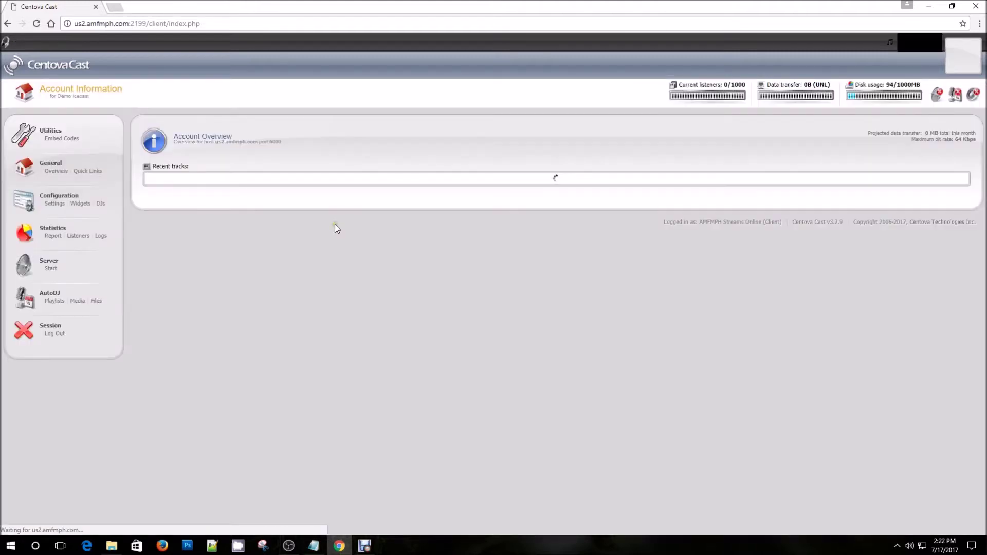
{"action": "left_click", "coordinate": [54, 303]}
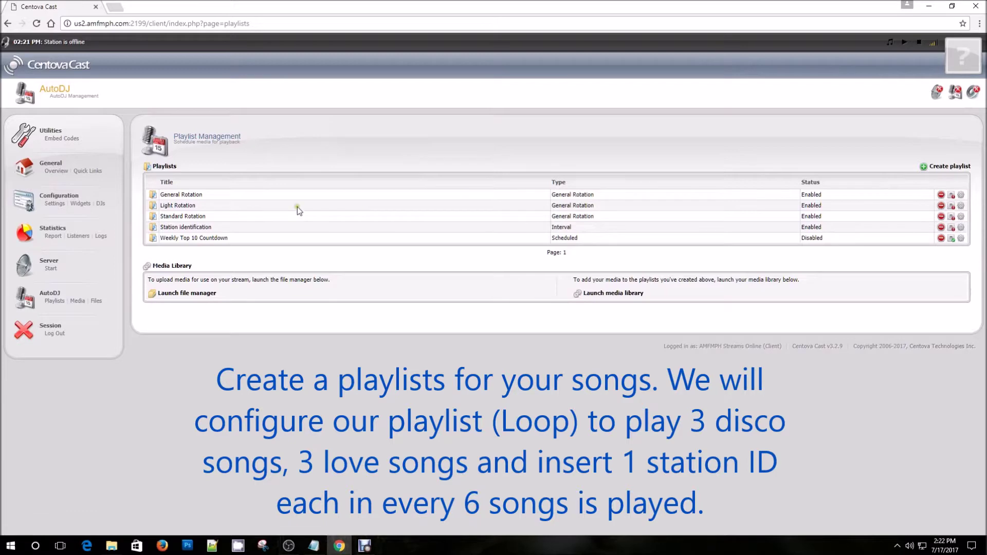
{"action": "left_click", "coordinate": [189, 195]}
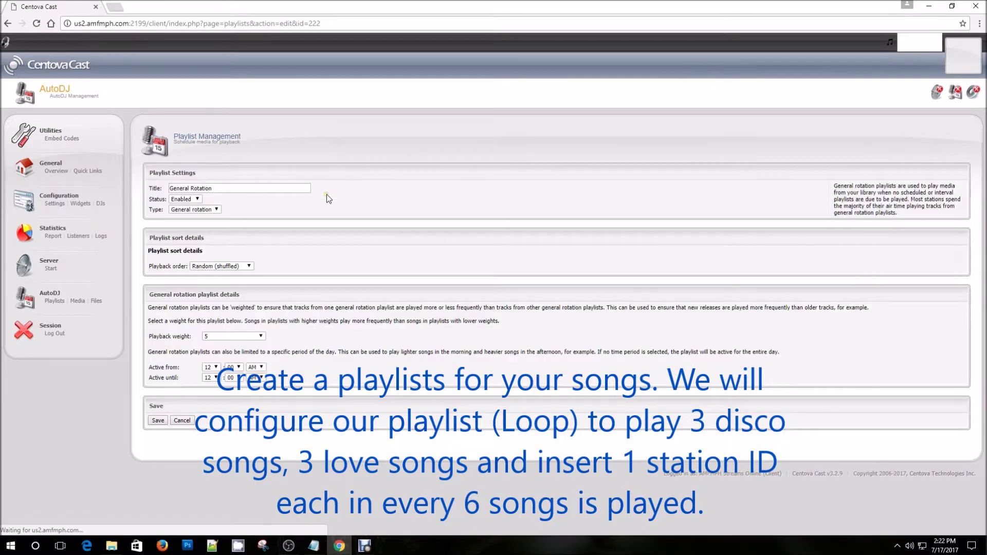
{"action": "triple_click", "coordinate": [239, 188]}
{"action": "type", "text": "L"}
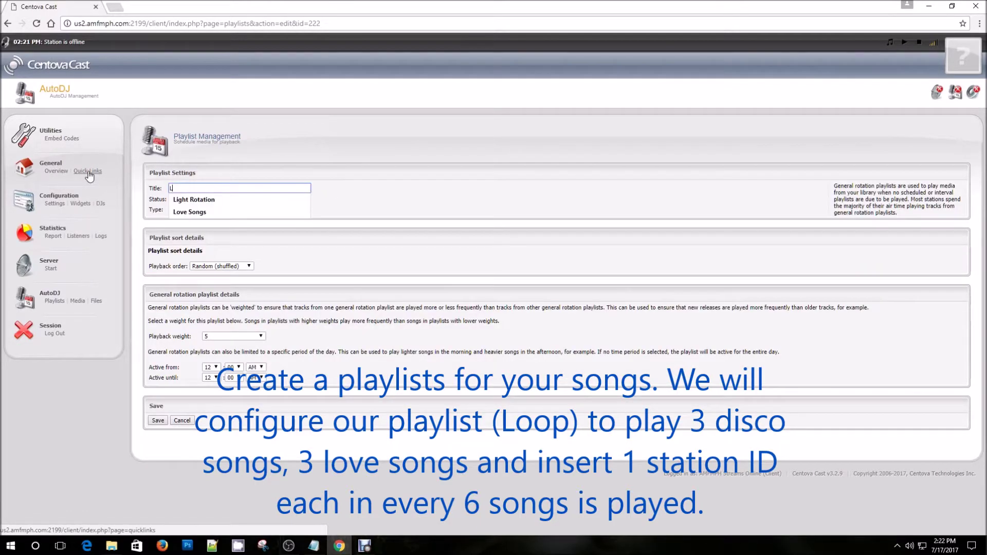
{"action": "type", "text": "ove Songs"}
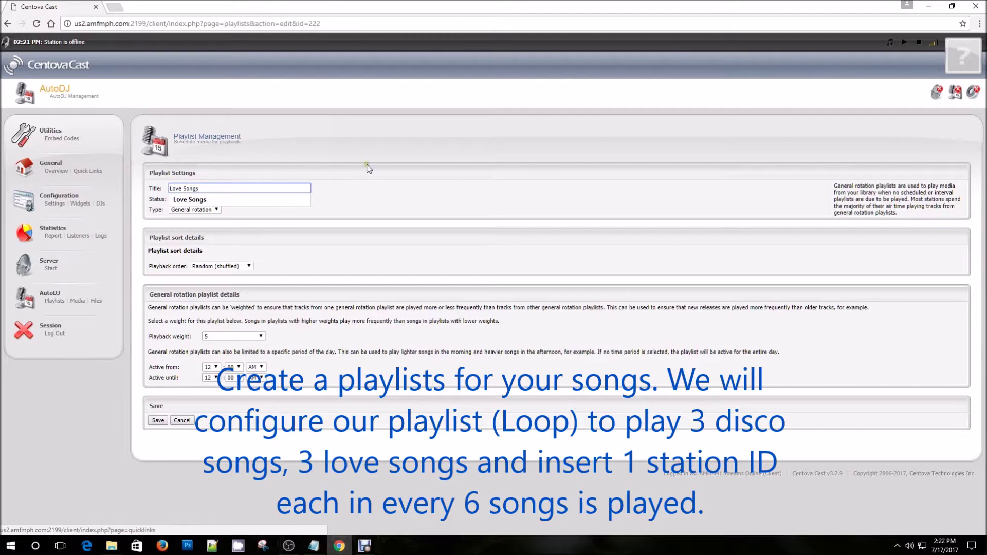
{"action": "left_click", "coordinate": [394, 191]}
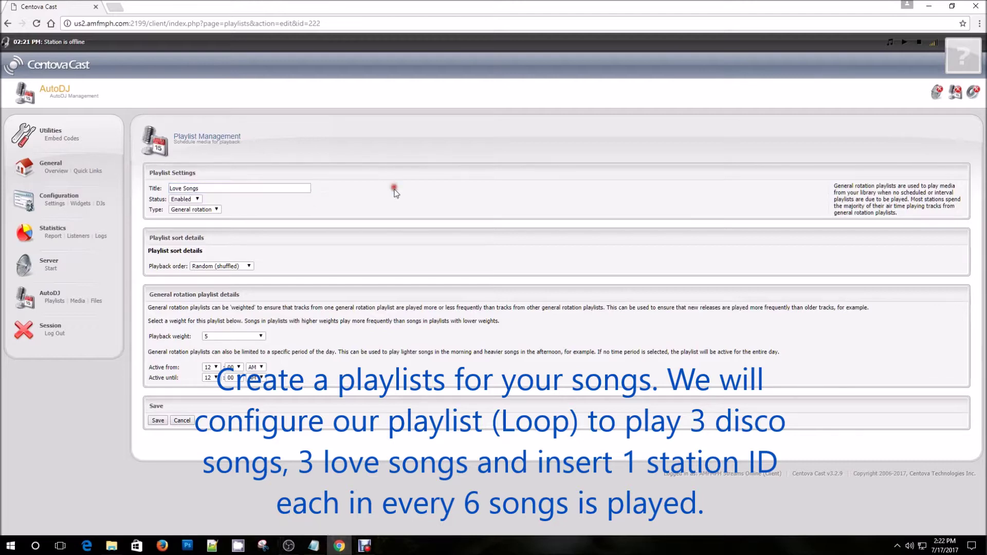
Set the Love Songs playlist's playback weight to 3, keep its type as General rotation, and save it.
{"action": "left_click", "coordinate": [221, 337]}
{"action": "left_click", "coordinate": [215, 359]}
{"action": "left_click", "coordinate": [194, 209]}
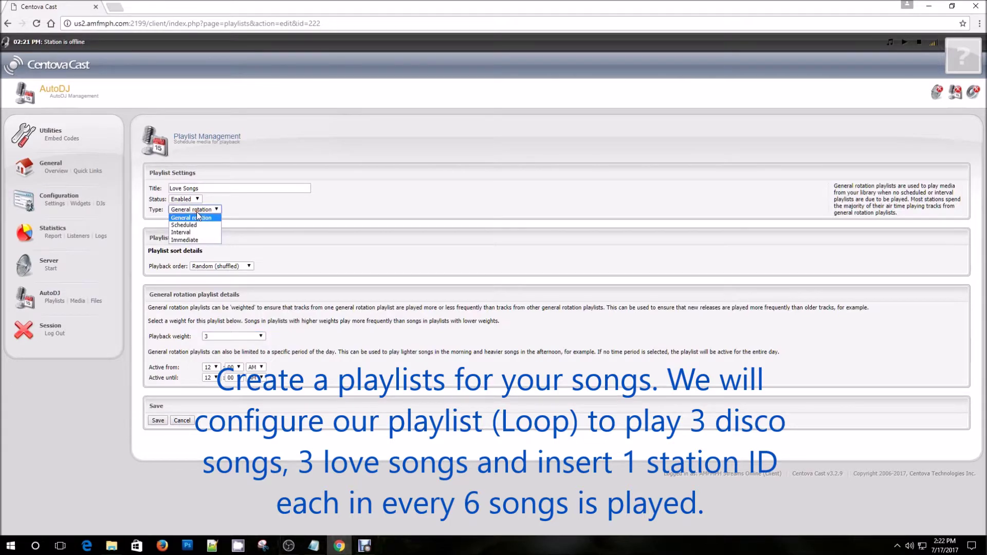
{"action": "left_click", "coordinate": [260, 221]}
{"action": "left_click", "coordinate": [157, 421]}
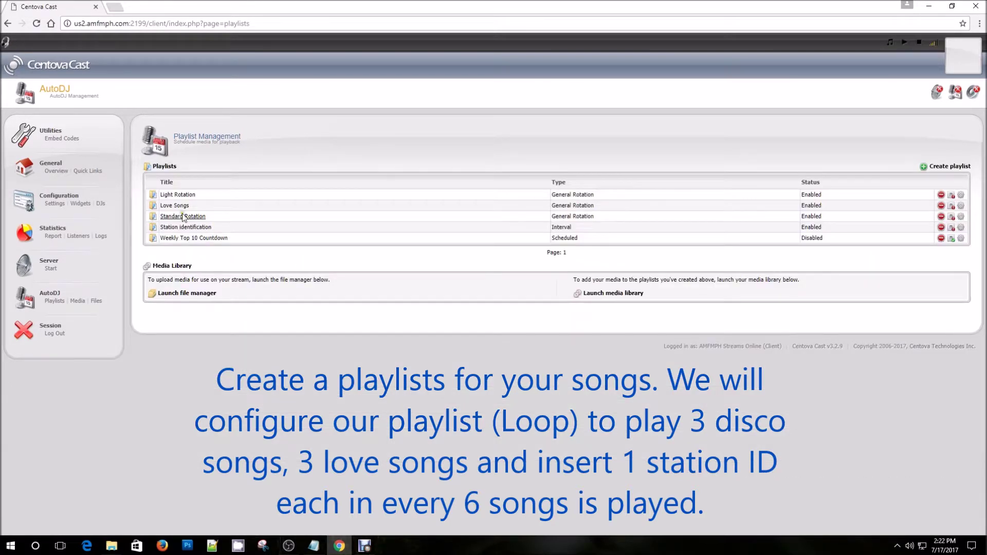
Rename the Light Rotation playlist as Disco, keep its playback weight at 3, and save it.
{"action": "left_click", "coordinate": [175, 194]}
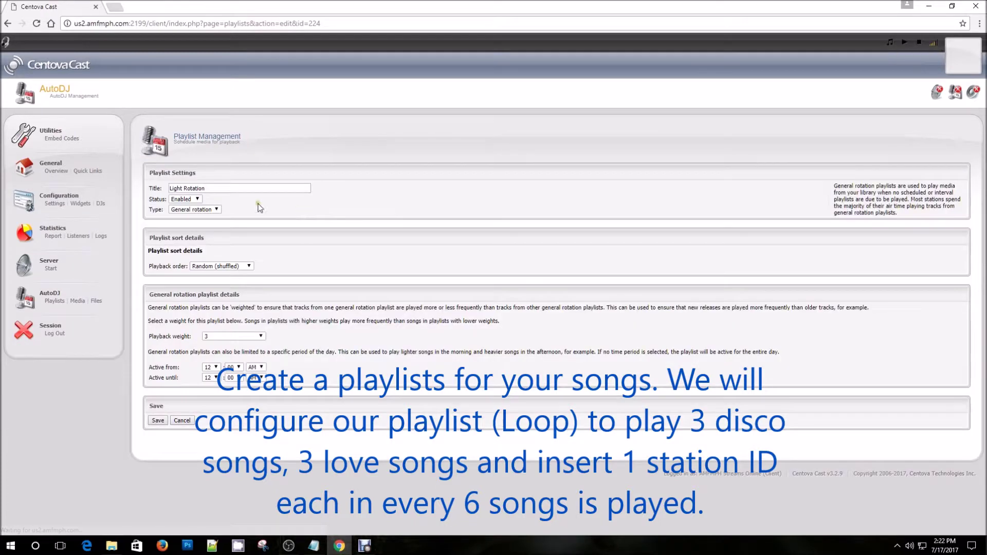
{"action": "triple_click", "coordinate": [226, 188]}
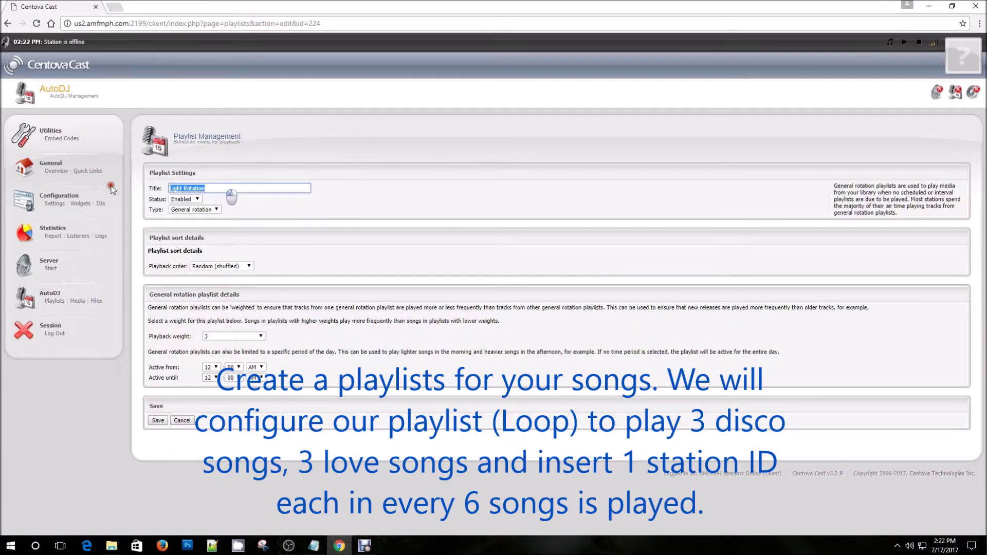
{"action": "type", "text": "Disco"}
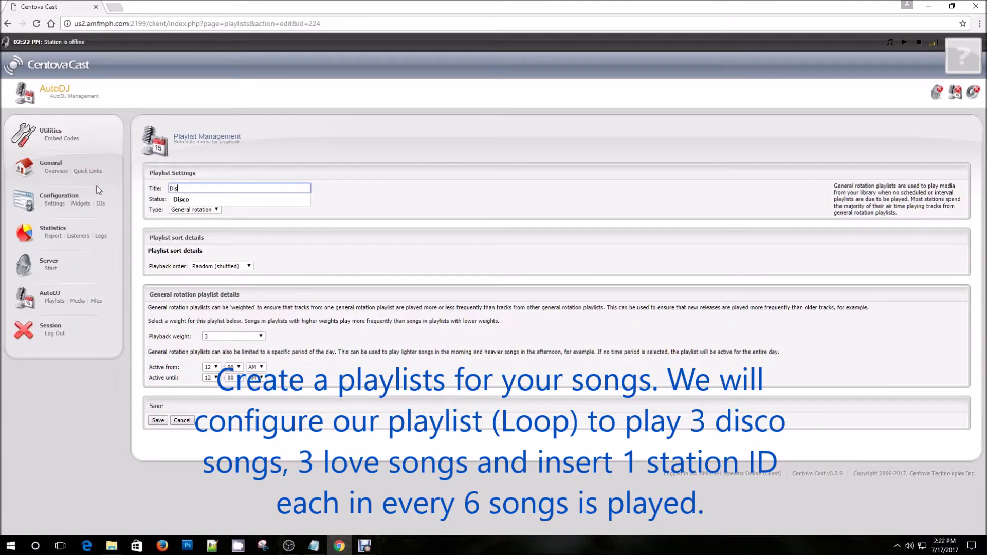
{"action": "left_click", "coordinate": [324, 205]}
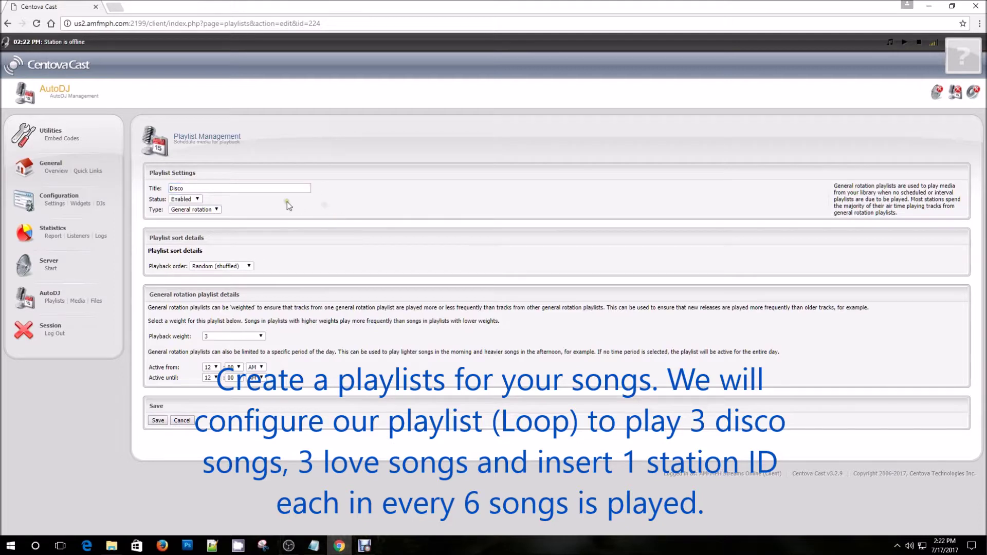
{"action": "left_click", "coordinate": [221, 336]}
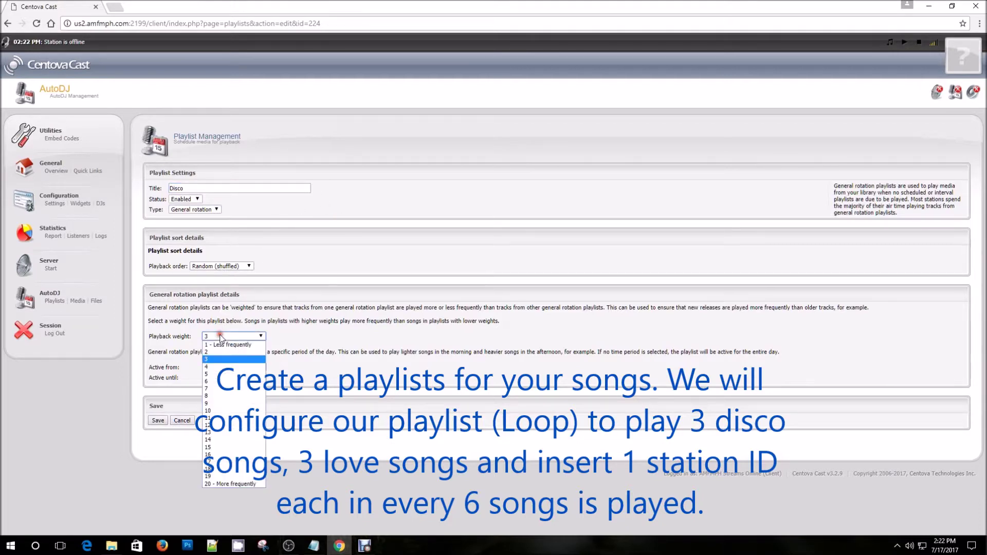
{"action": "left_click", "coordinate": [209, 359]}
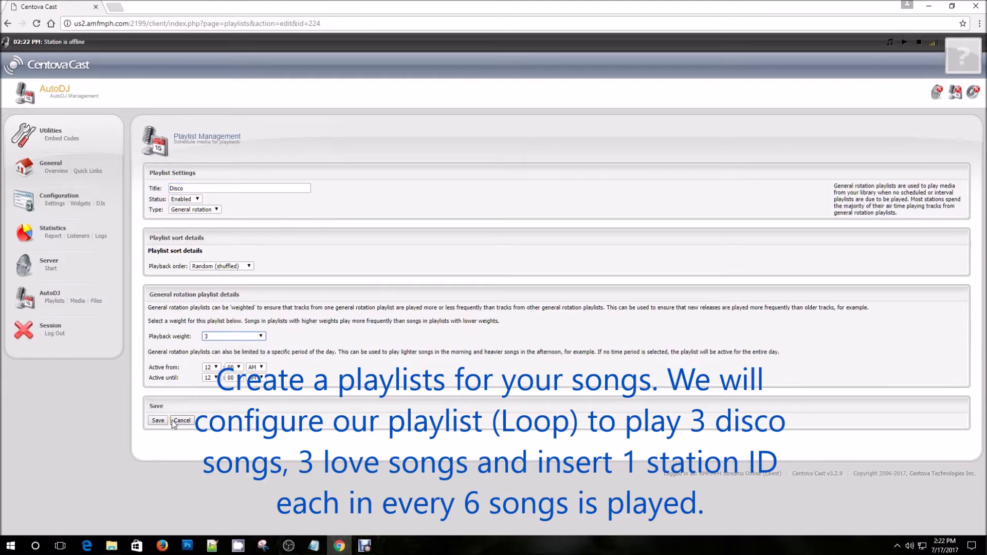
{"action": "left_click", "coordinate": [155, 419]}
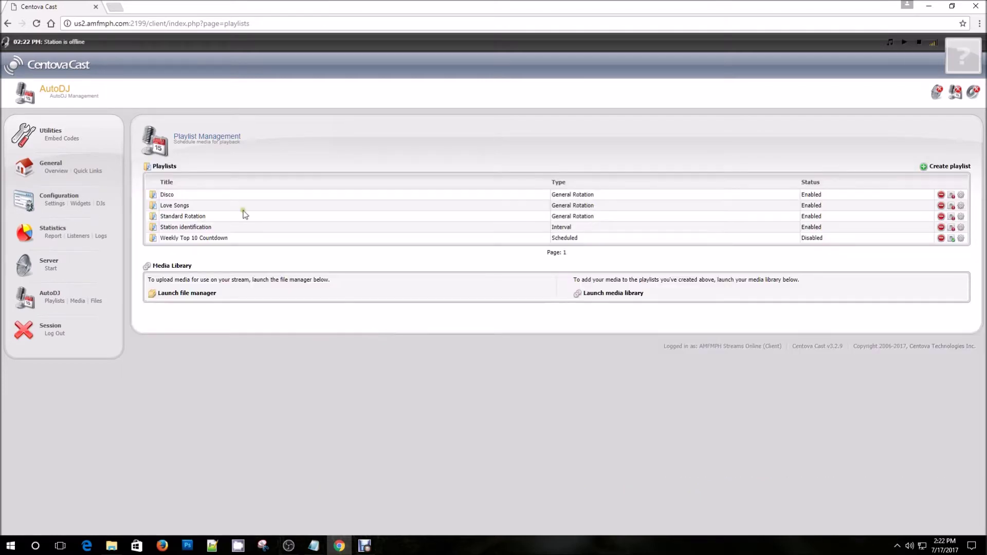
Open the Station identification playlist and set it to repeat every 30 minutes.
{"action": "left_click", "coordinate": [183, 218]}
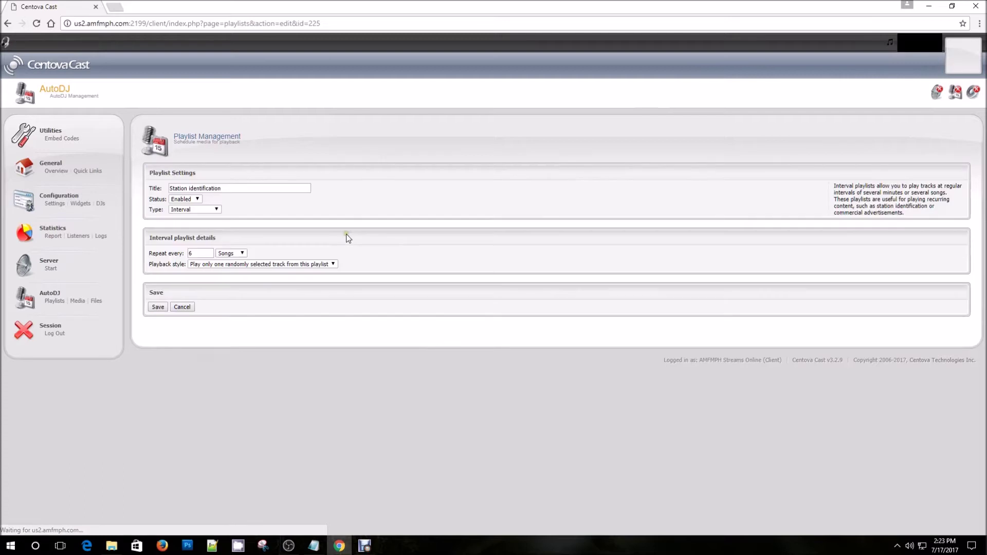
{"action": "left_click", "coordinate": [245, 254]}
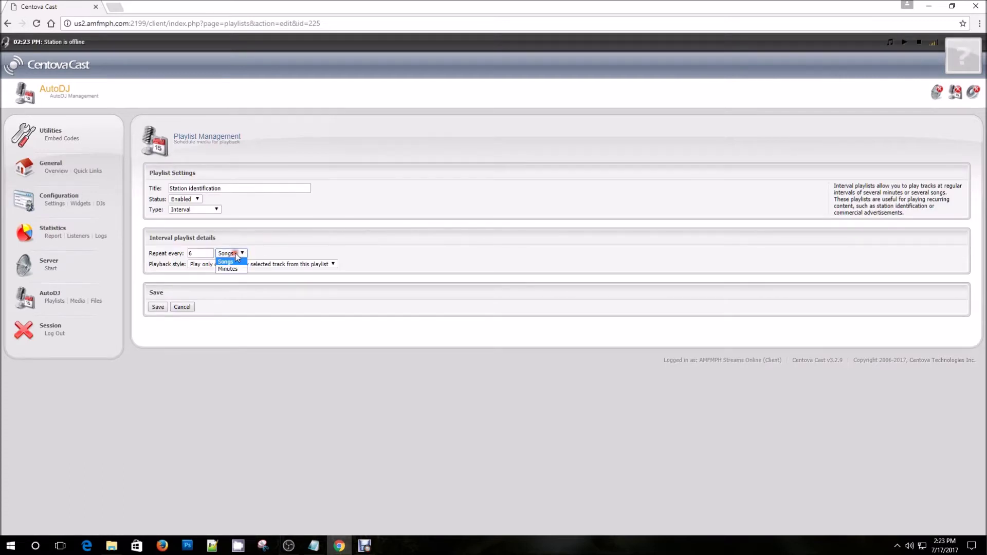
{"action": "left_click", "coordinate": [234, 269]}
{"action": "double_click", "coordinate": [200, 254]}
{"action": "type", "text": "30"}
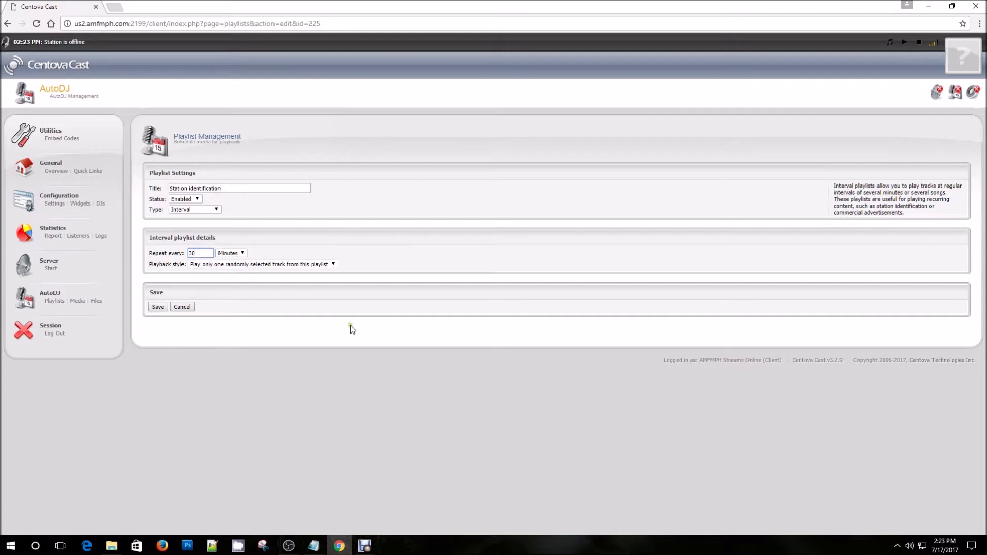
Set the Station identification playlist to repeat every 6 songs and save it.
{"action": "left_click", "coordinate": [231, 253]}
{"action": "left_click", "coordinate": [222, 261]}
{"action": "double_click", "coordinate": [201, 253]}
{"action": "type", "text": "6"}
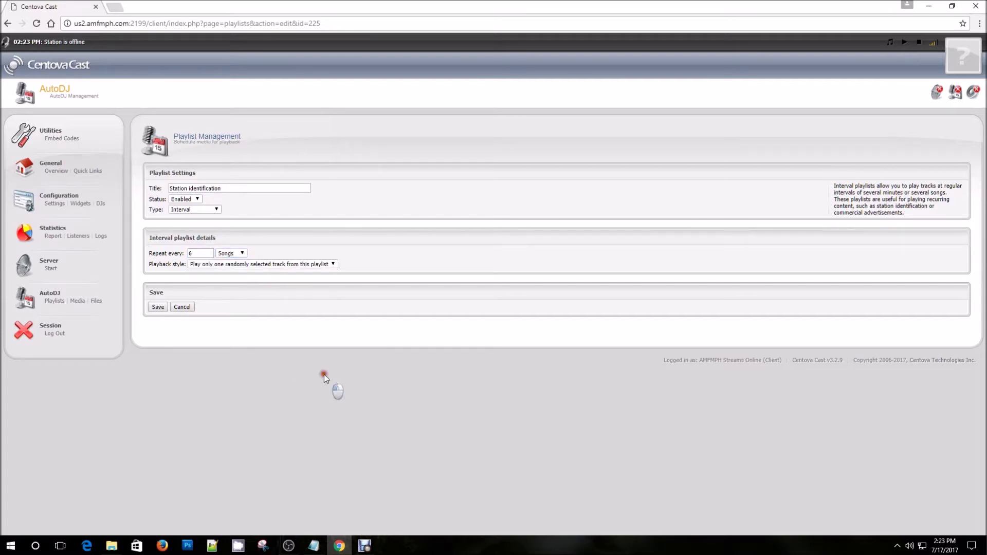
{"action": "left_click", "coordinate": [157, 306]}
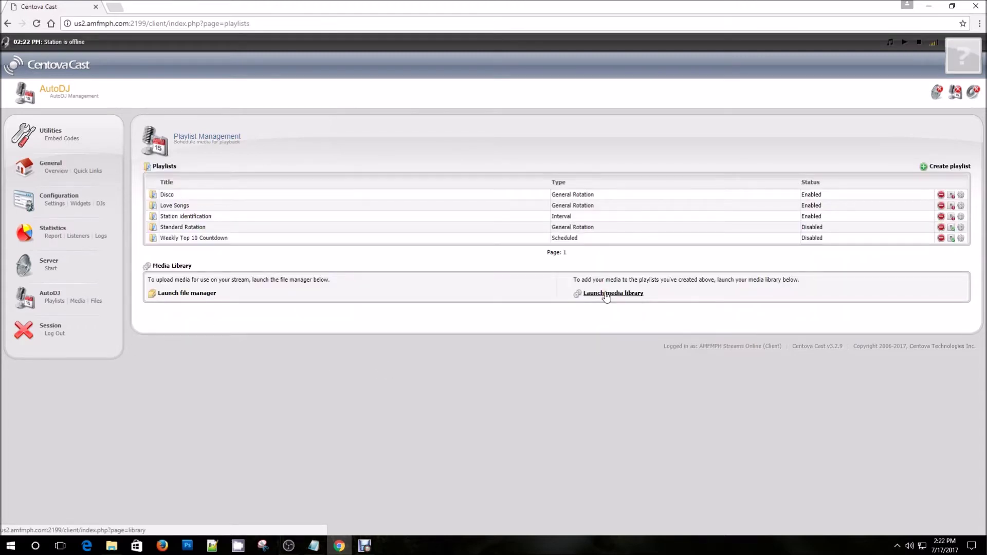
Launch the media library and switch its view to browsing by folders.
{"action": "left_click", "coordinate": [607, 295]}
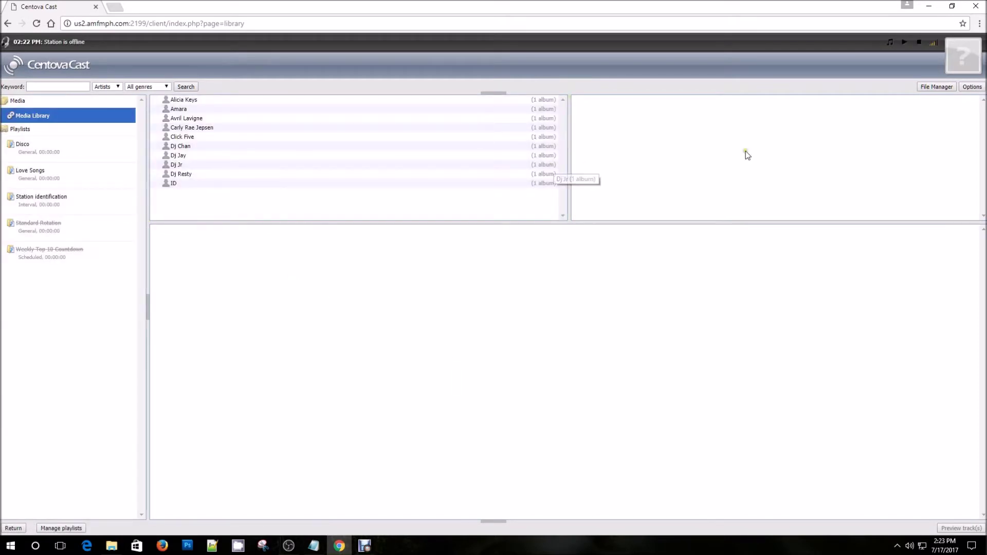
{"action": "left_click", "coordinate": [972, 87]}
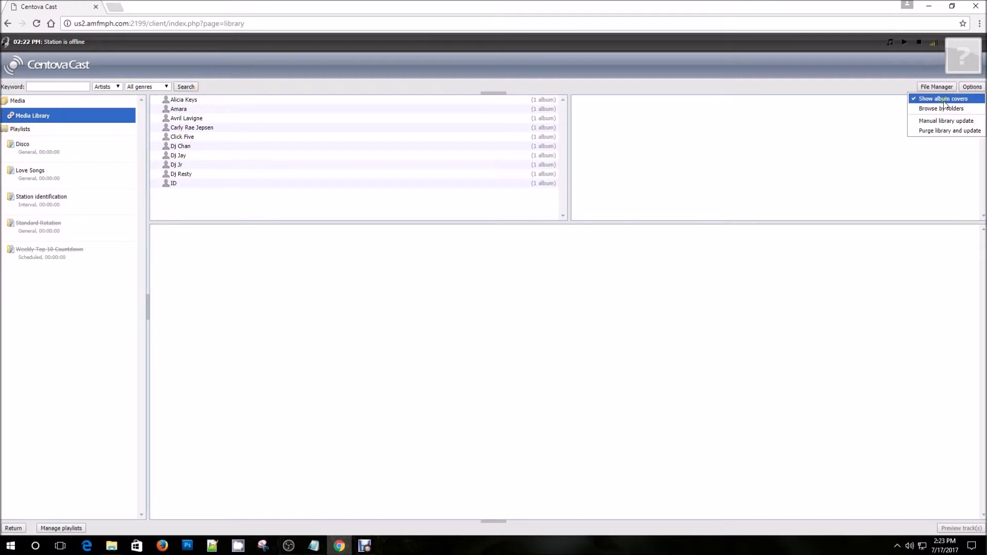
{"action": "left_click", "coordinate": [936, 108]}
Add the Disco, Love Songs and Station ID folders to the Disco, Love Songs and Station identification playlists, and leave the media library.
{"action": "left_click", "coordinate": [174, 99]}
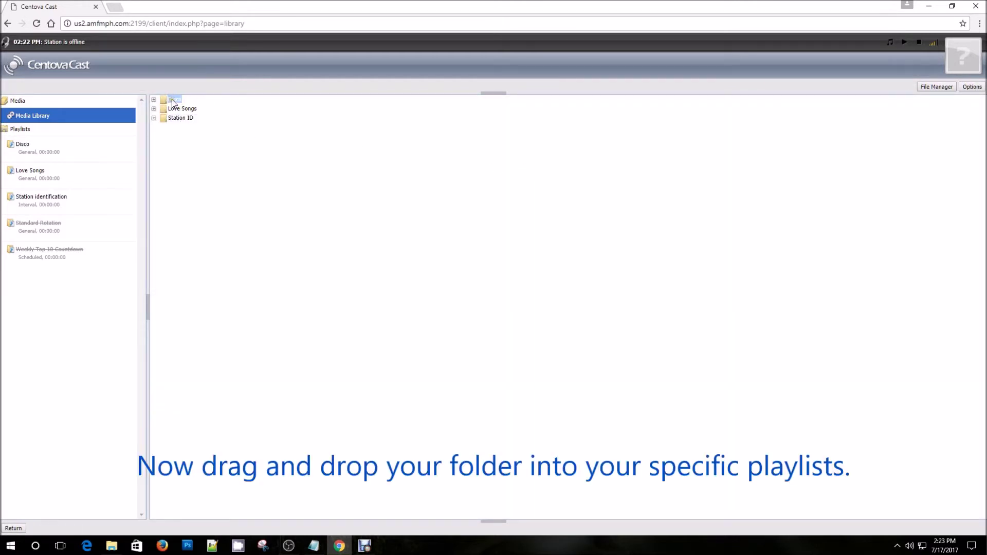
{"action": "left_click_drag", "start_coordinate": [171, 100], "coordinate": [46, 154]}
{"action": "left_click_drag", "start_coordinate": [181, 107], "coordinate": [64, 179]}
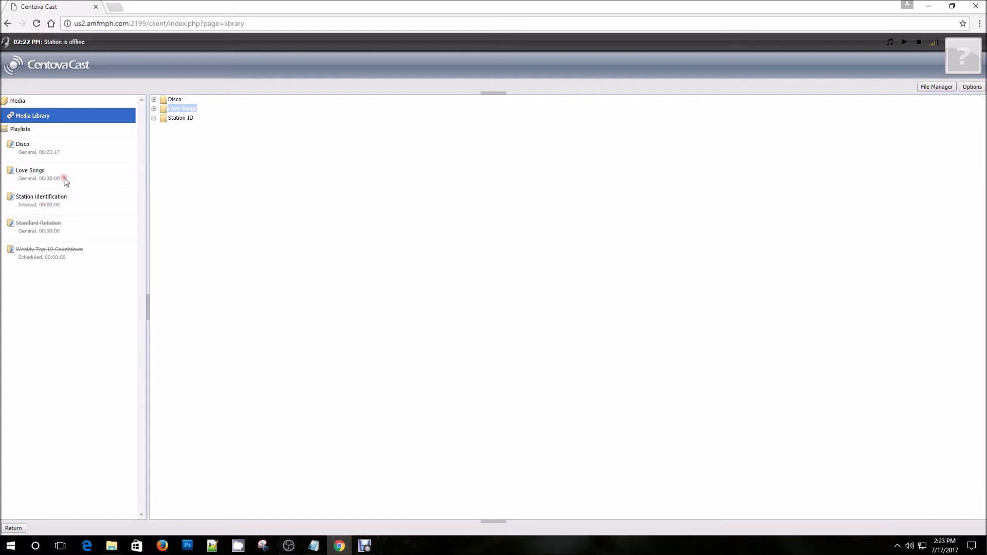
{"action": "left_click_drag", "start_coordinate": [181, 119], "coordinate": [70, 205]}
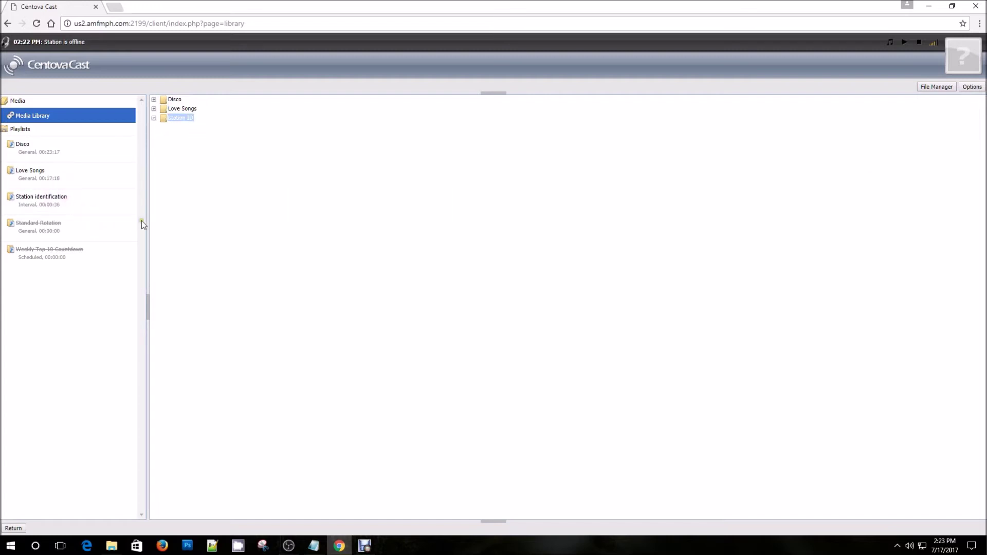
{"action": "left_click", "coordinate": [14, 528]}
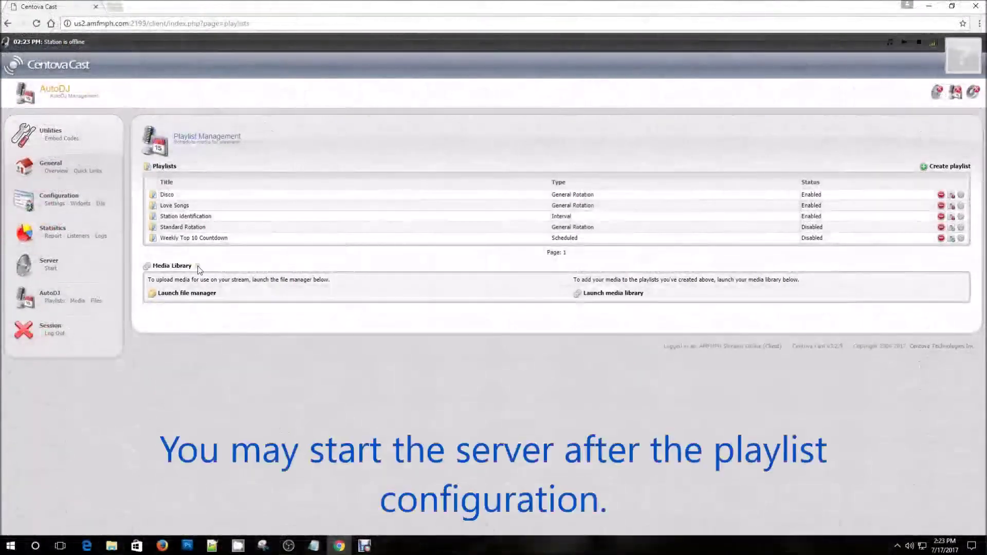
Start the streaming server and check the latest entry among the recent tracks in the account overview.
{"action": "left_click", "coordinate": [50, 268]}
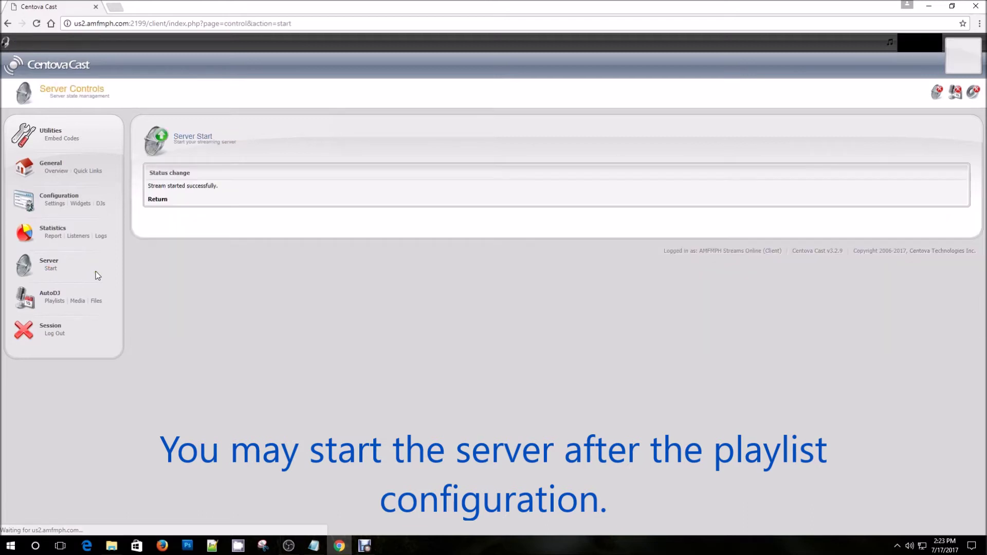
{"action": "left_click", "coordinate": [158, 200]}
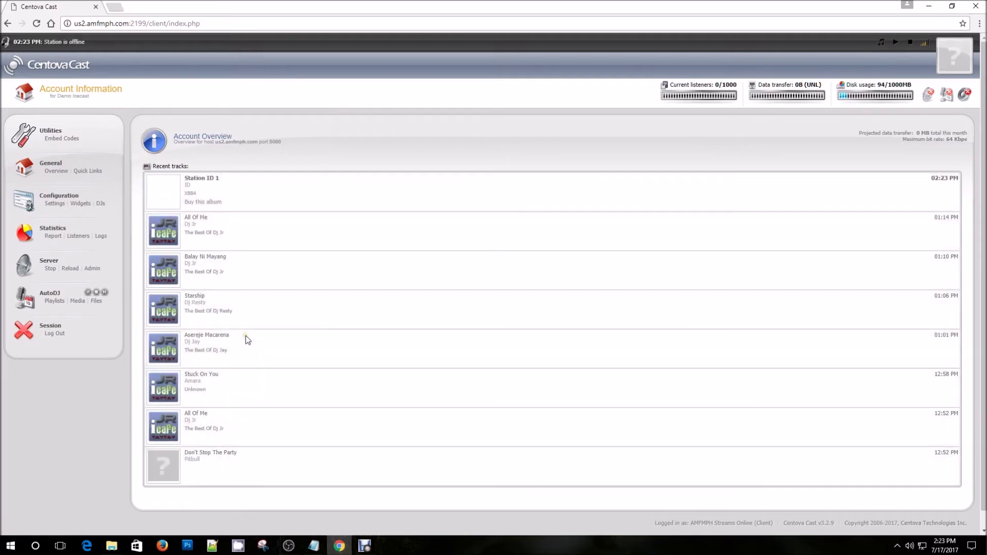
{"action": "left_click", "coordinate": [240, 179]}
{"action": "left_click_drag", "start_coordinate": [240, 178], "coordinate": [197, 175]}
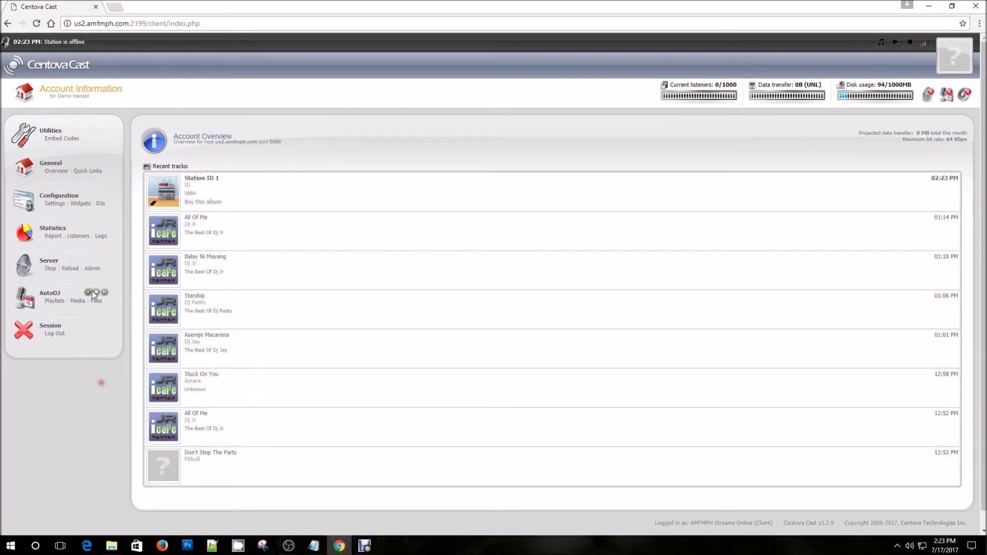
Open the server's Icecast status page, examine the /autodj mount point, and return to Centova Cast.
{"action": "left_click", "coordinate": [91, 268]}
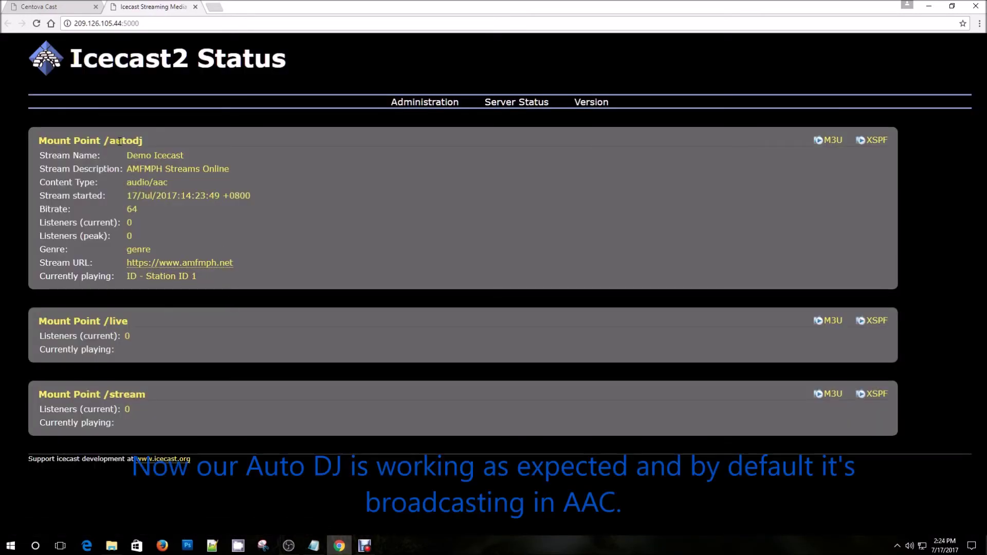
{"action": "left_click_drag", "start_coordinate": [119, 141], "coordinate": [184, 139]}
{"action": "left_click", "coordinate": [10, 144]}
{"action": "left_click", "coordinate": [77, 9]}
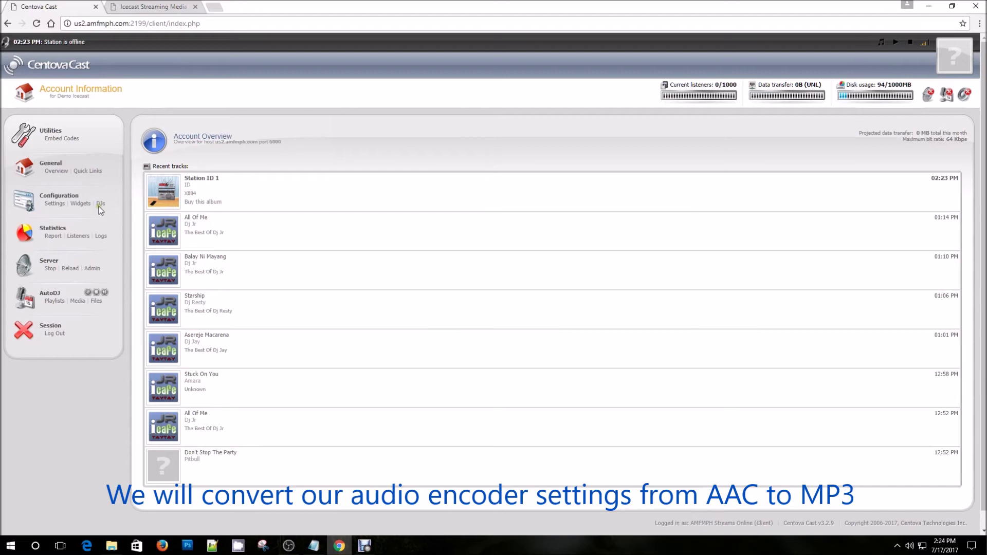
Set the audio encoder in the /stream mount point's AutoDJ settings to MP3 and update the configuration.
{"action": "left_click", "coordinate": [54, 204]}
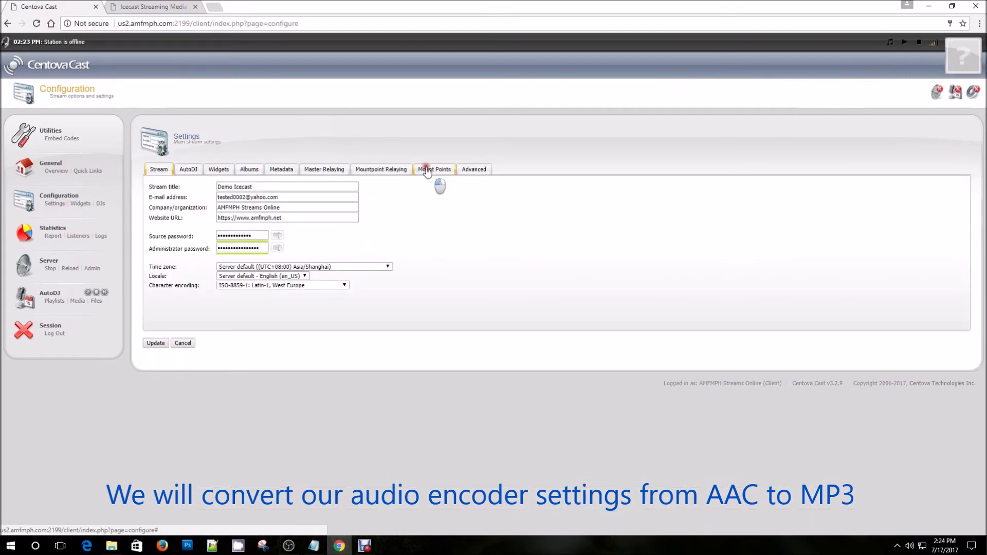
{"action": "left_click", "coordinate": [432, 170]}
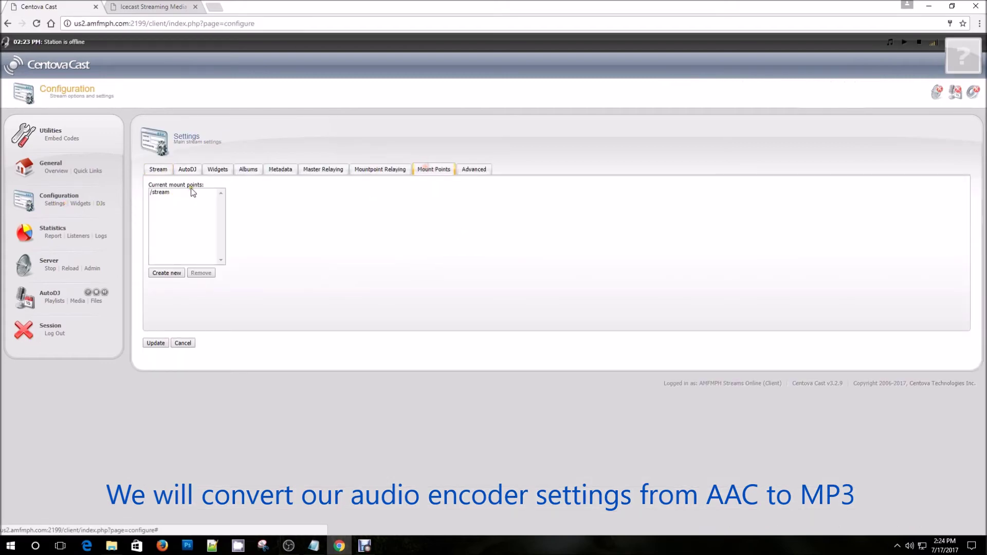
{"action": "left_click", "coordinate": [191, 193]}
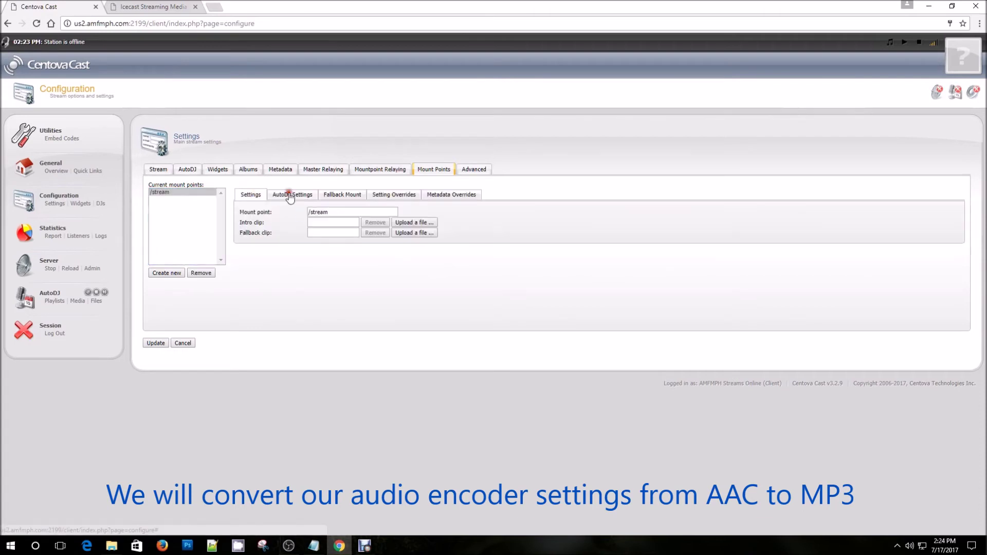
{"action": "left_click", "coordinate": [290, 195]}
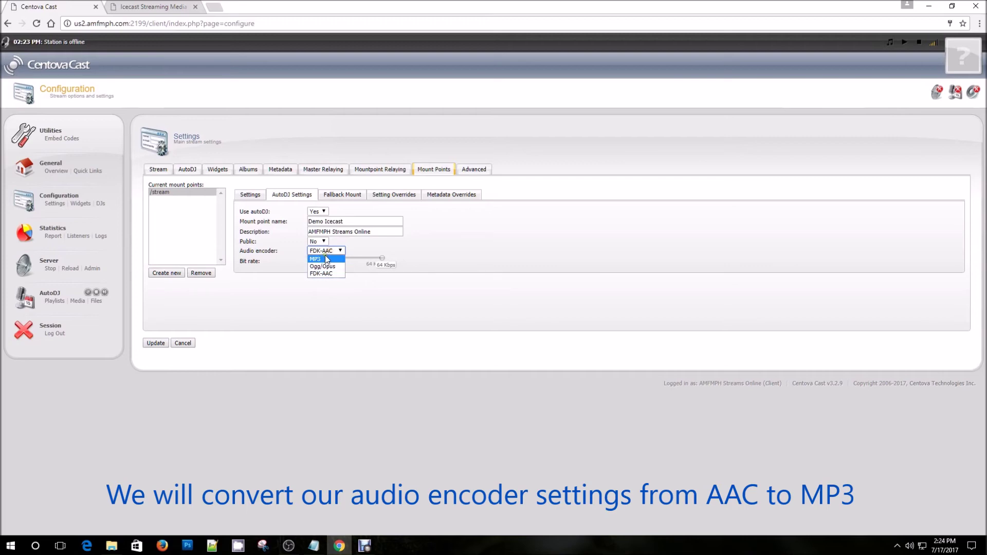
{"action": "left_click", "coordinate": [319, 258]}
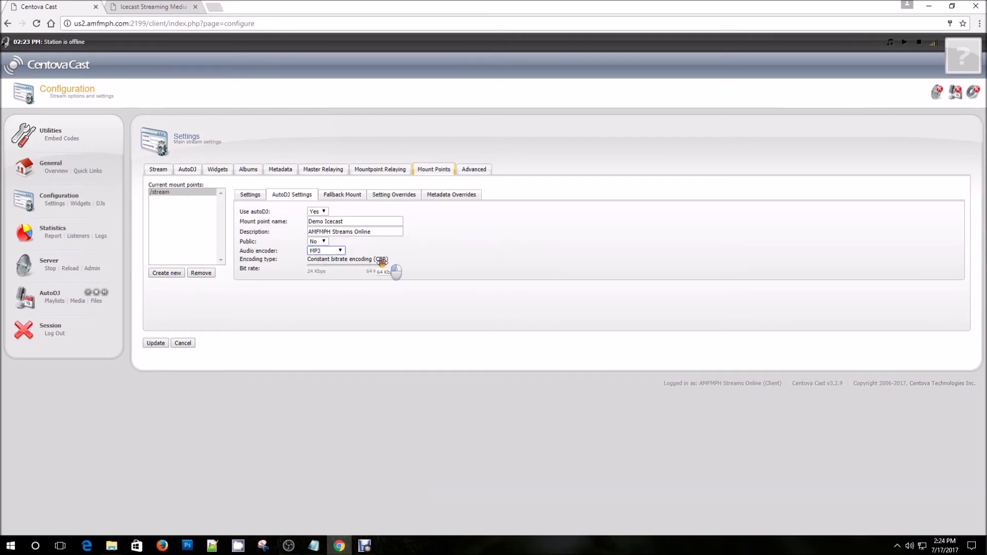
{"action": "left_click", "coordinate": [156, 343]}
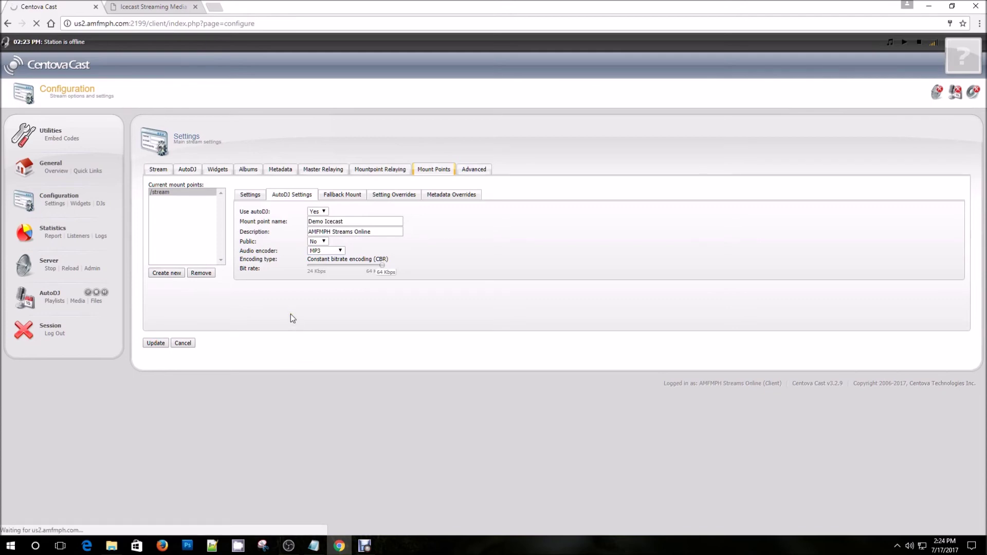
Check the Icecast status page, return to Centova Cast, and restart the streaming server by stopping and starting it.
{"action": "left_click", "coordinate": [150, 6]}
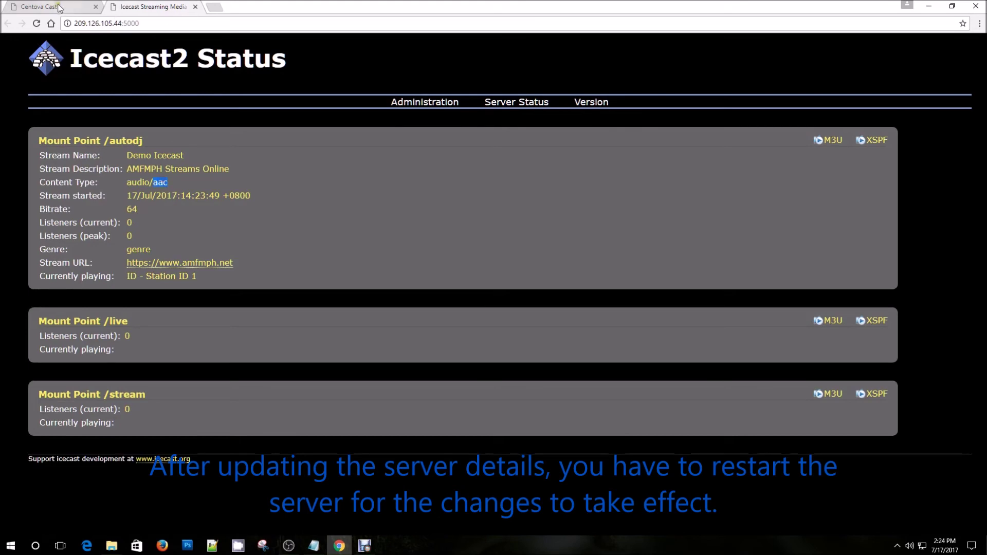
{"action": "left_click", "coordinate": [51, 7]}
{"action": "left_click", "coordinate": [158, 200]}
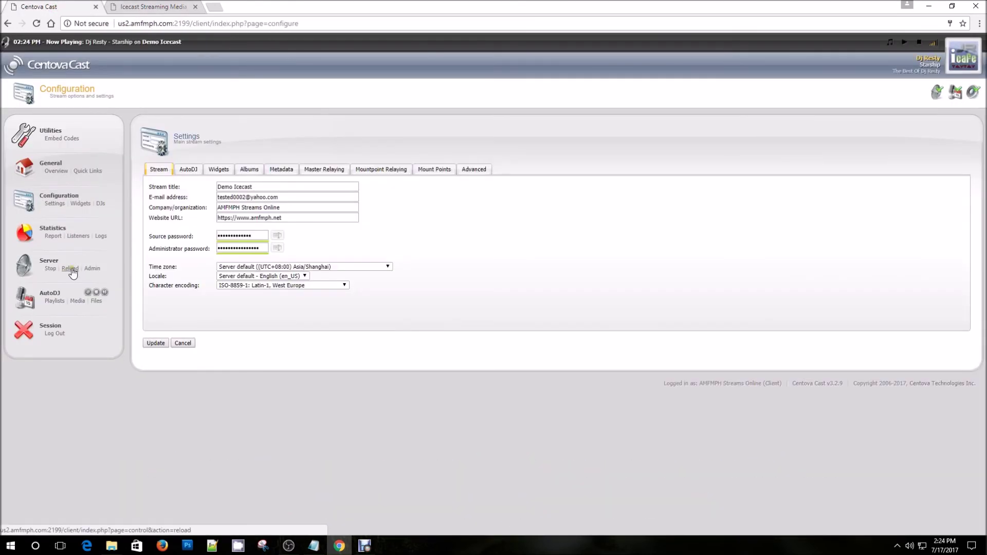
{"action": "left_click", "coordinate": [50, 268]}
{"action": "left_click", "coordinate": [519, 88]}
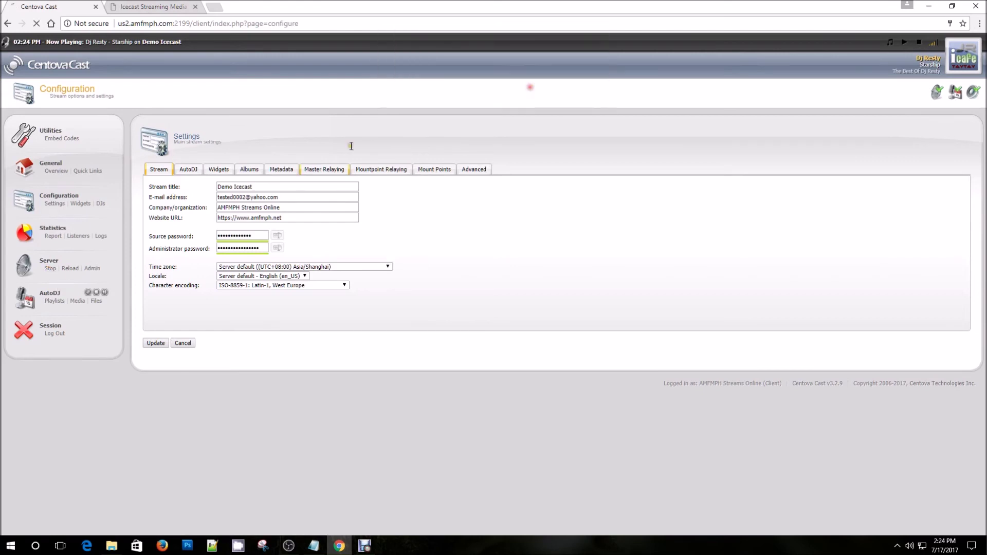
{"action": "left_click", "coordinate": [160, 199]}
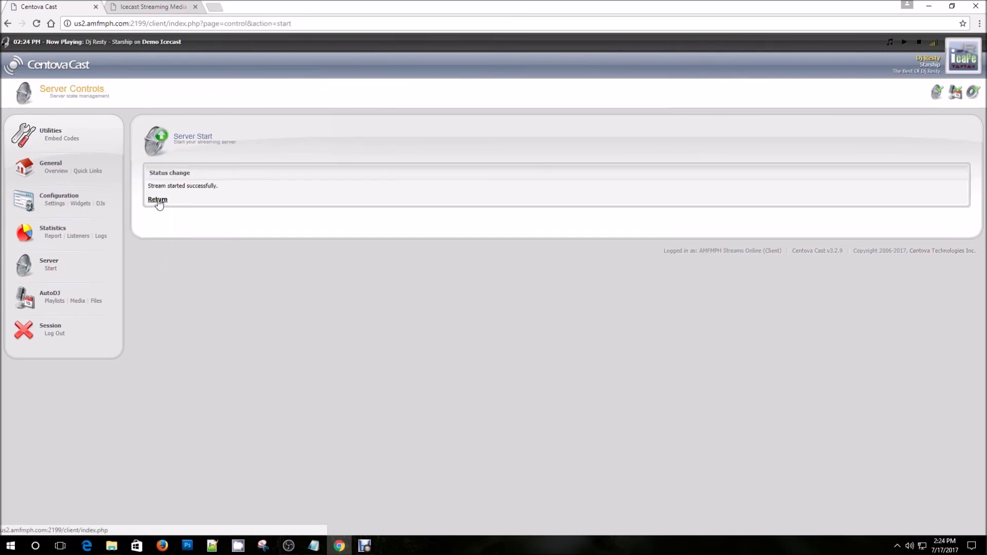
Reload the Icecast status page and check the content type of the /autodj mount point.
{"action": "left_click", "coordinate": [158, 8]}
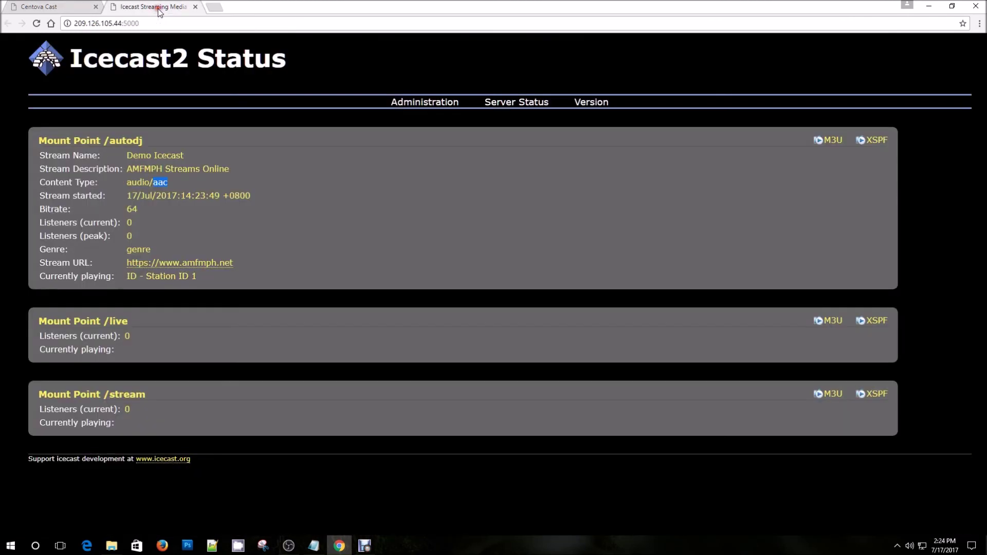
{"action": "left_click", "coordinate": [35, 23]}
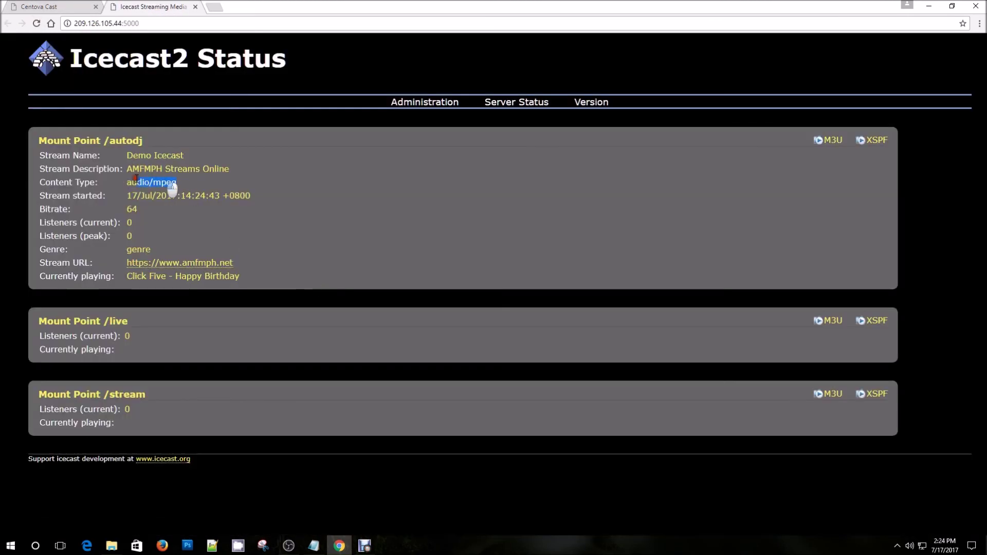
{"action": "left_click_drag", "start_coordinate": [136, 182], "coordinate": [132, 182]}
Return to Centova Cast and open the Embed Codes utility.
{"action": "left_click", "coordinate": [60, 7]}
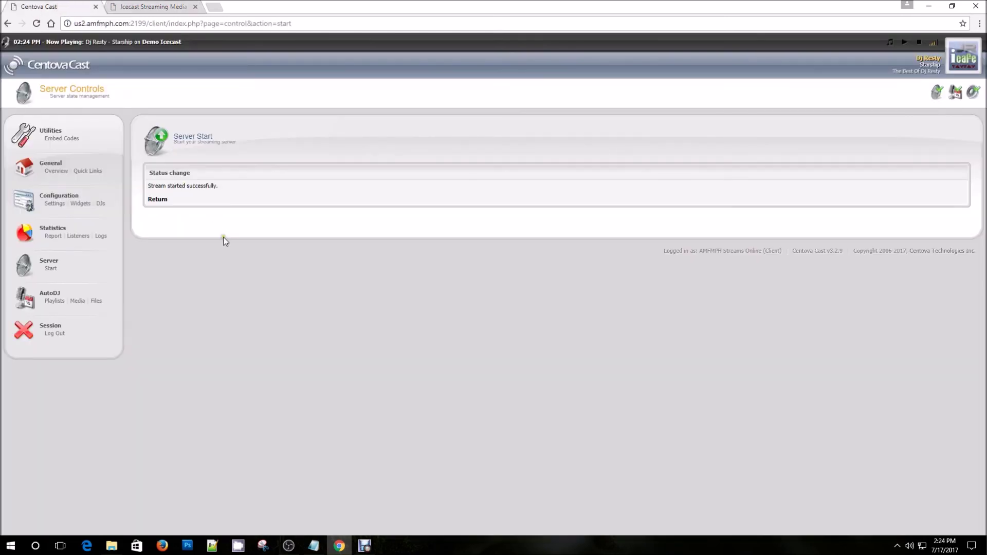
{"action": "left_click", "coordinate": [63, 138]}
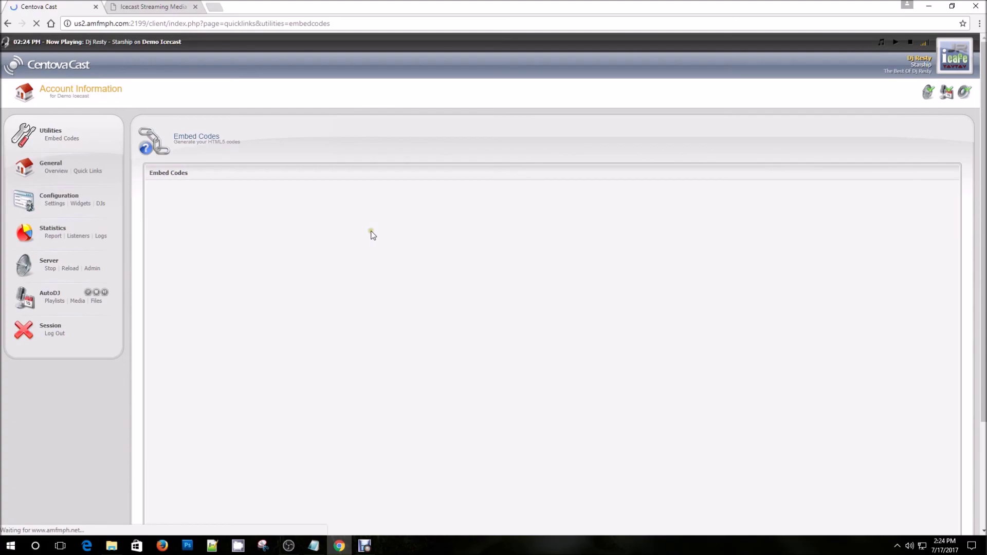